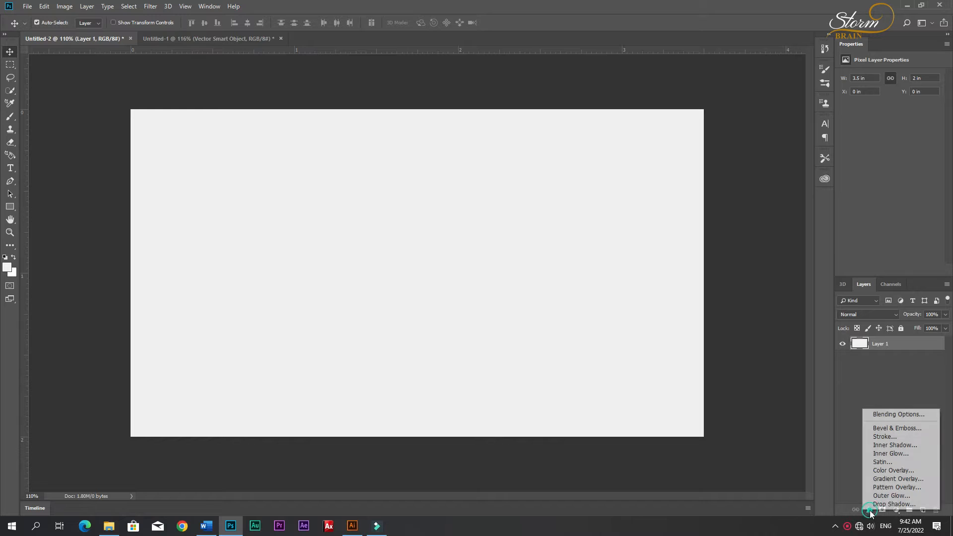
- Apply a linear Gradient Overlay running from #000b1e to #13253b to the card's background layer
click(880, 479)
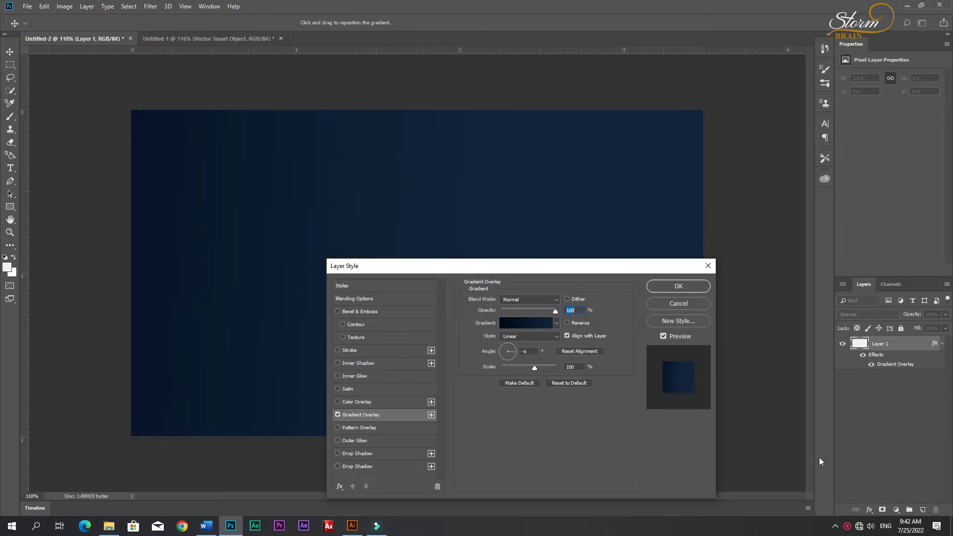
click(511, 326)
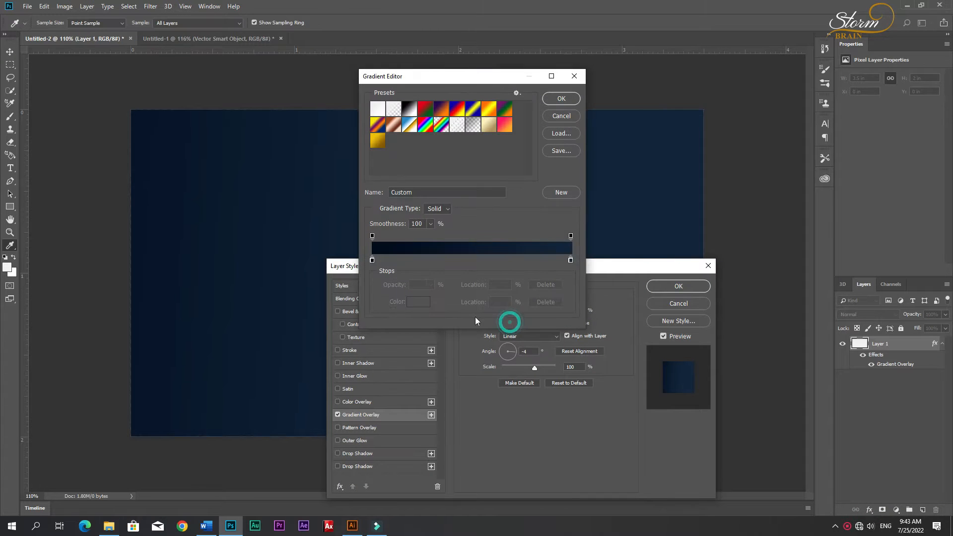
double_click(372, 260)
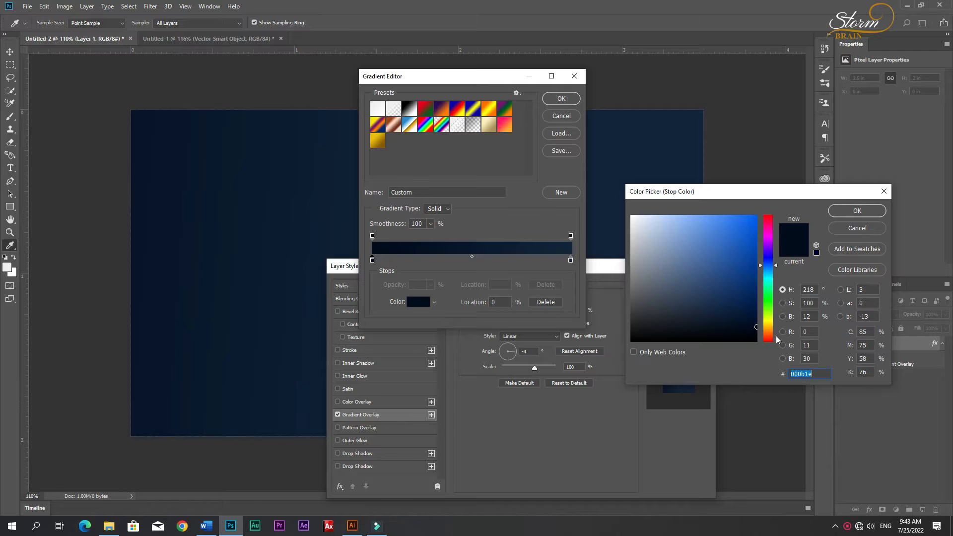
click(849, 212)
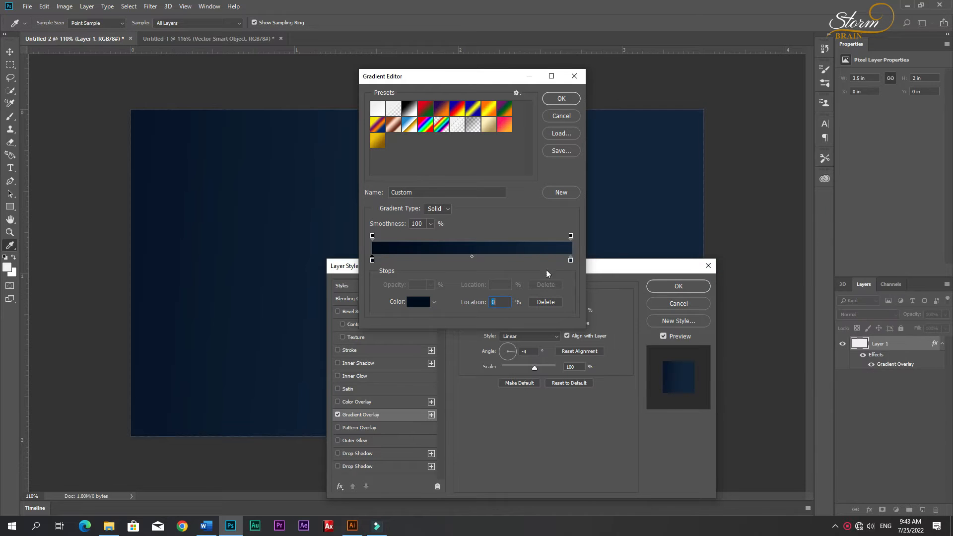
double_click(571, 262)
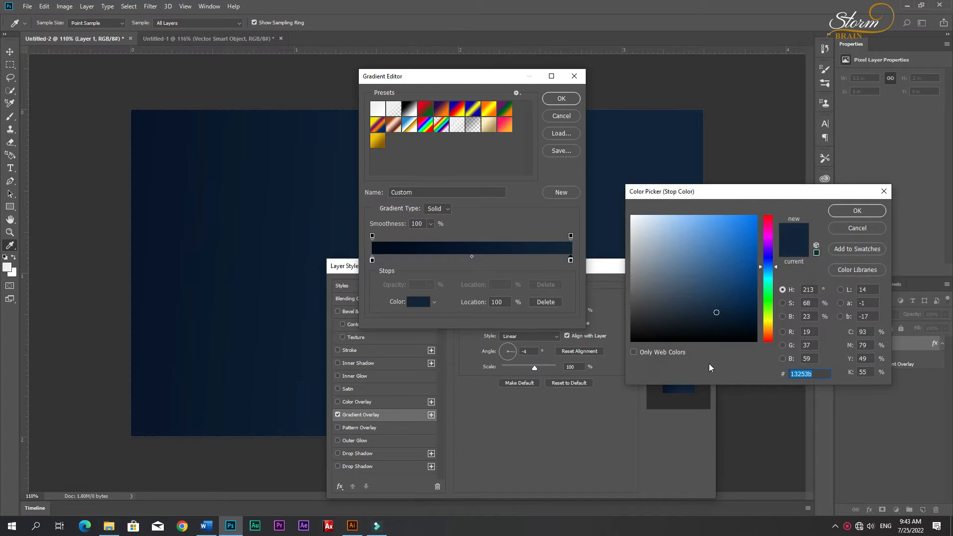
click(850, 213)
click(558, 97)
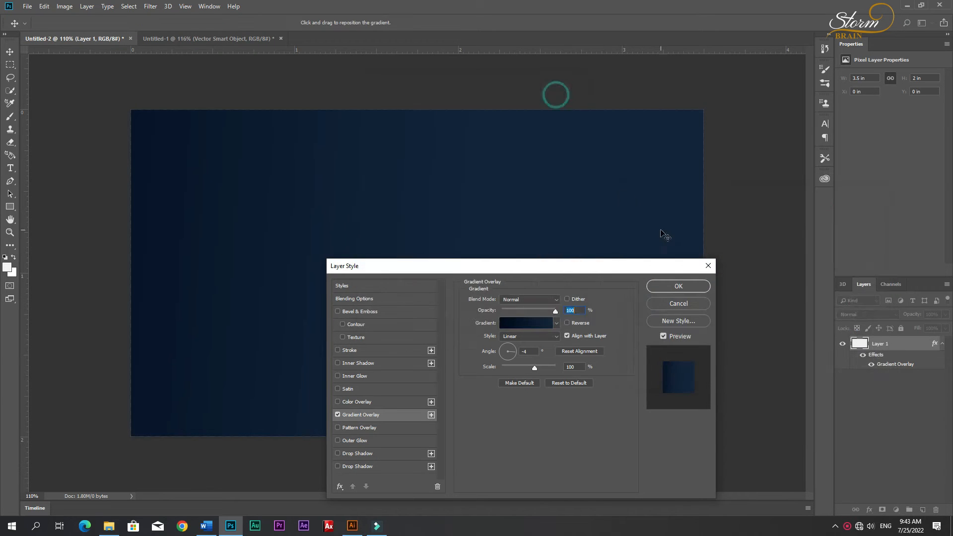
click(677, 282)
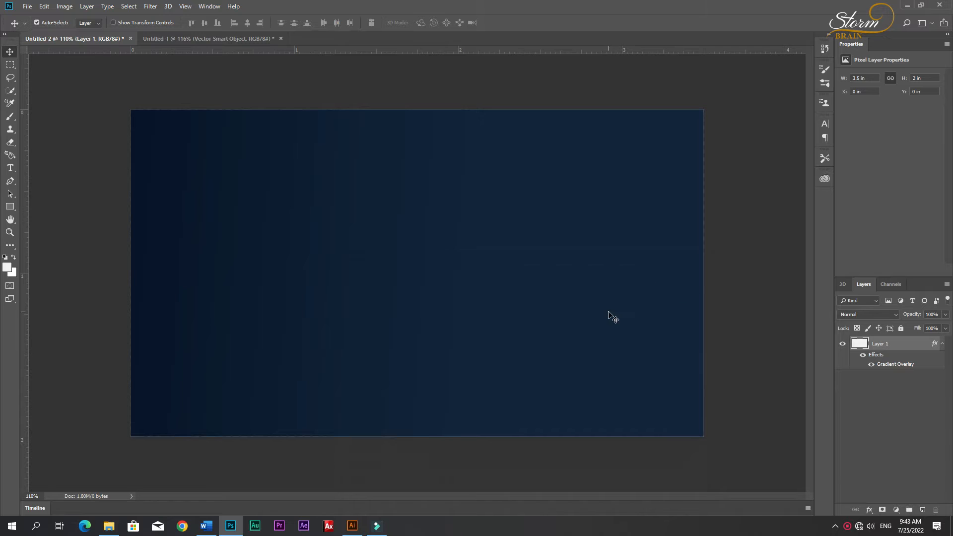
- Copy the gold scroll ornament from Untitled-1 into Untitled-2 and place it partly beyond the card's left edge
click(212, 39)
drag(349, 269, 193, 242)
drag(193, 292, 188, 323)
key(ctrl+z)
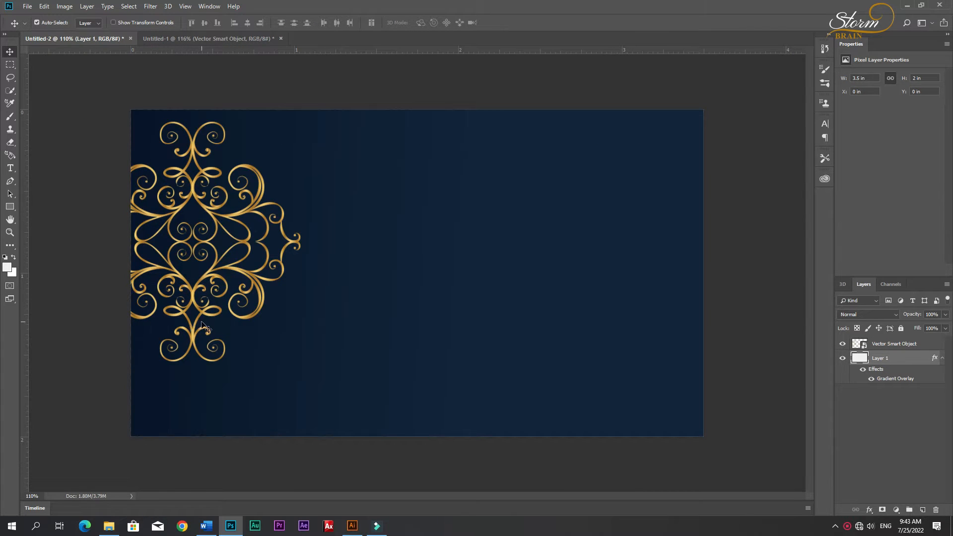
drag(193, 333, 163, 362)
- Scale the ornament proportionally to about 136.8% so it spans the card's full height, and shift it slightly left
key(ctrl+t)
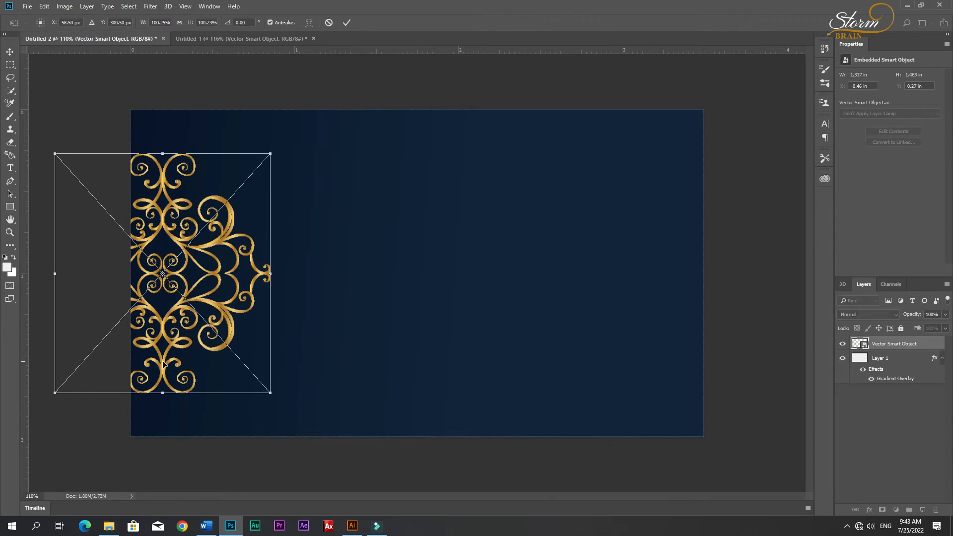
drag(268, 394, 314, 433)
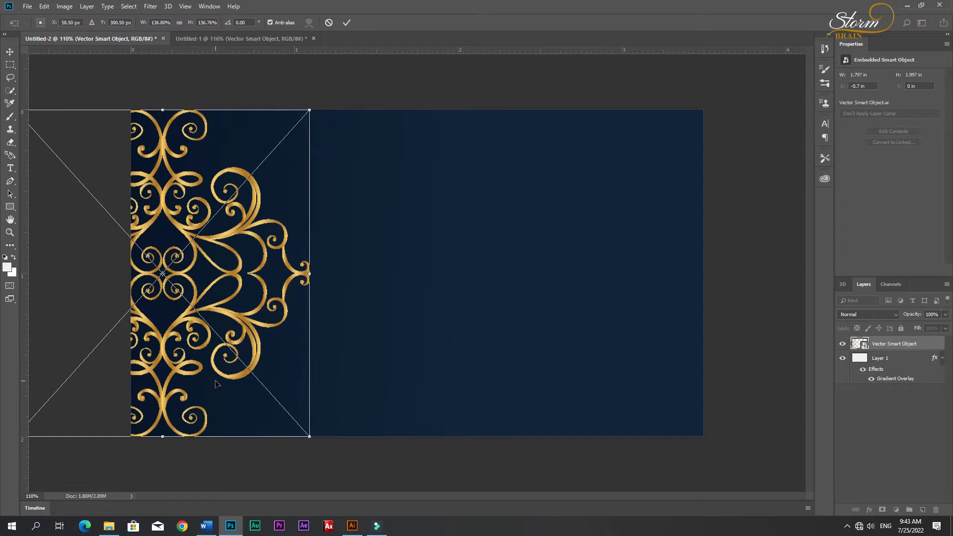
key(Return)
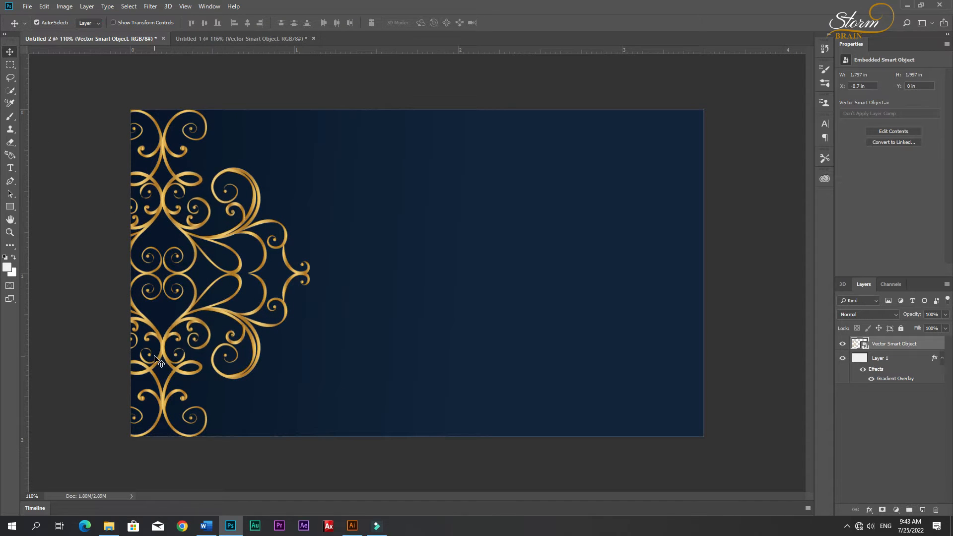
click(166, 143)
click(162, 143)
drag(163, 143, 156, 143)
- Copy the gold rounded frame from Untitled-1 into the card, scale it to about 137.8% and centre it vertically with an even margin
click(200, 38)
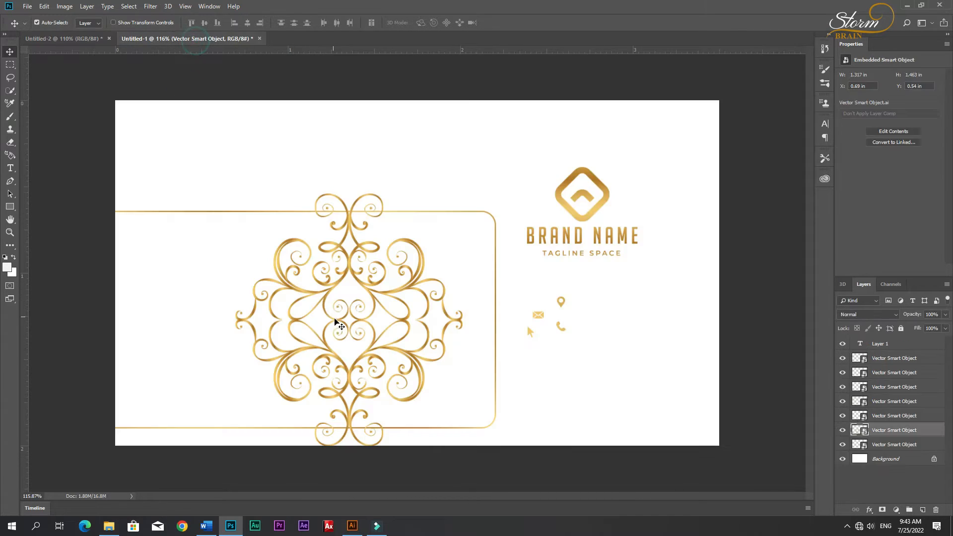
drag(264, 212, 420, 221)
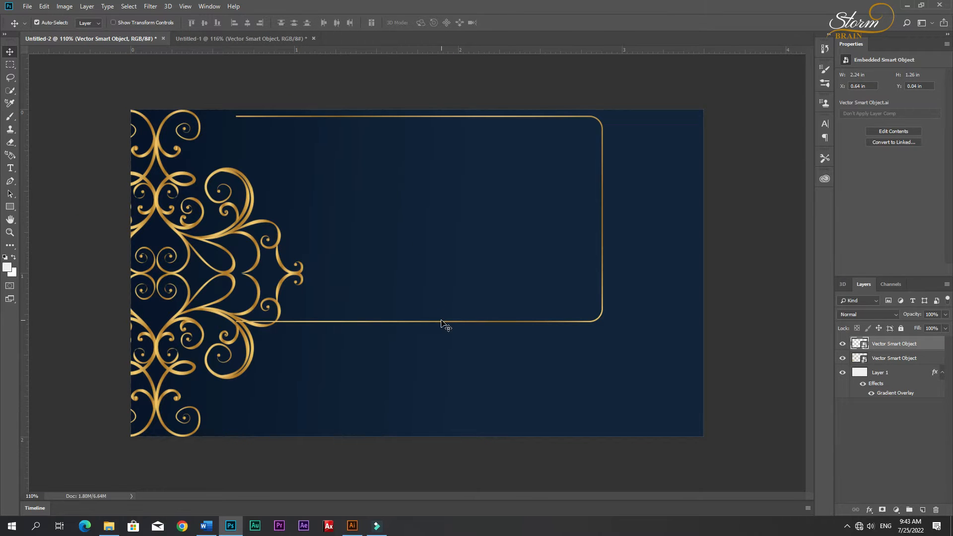
key(ctrl+t)
drag(449, 317, 463, 386)
drag(616, 392, 685, 436)
drag(519, 355, 541, 335)
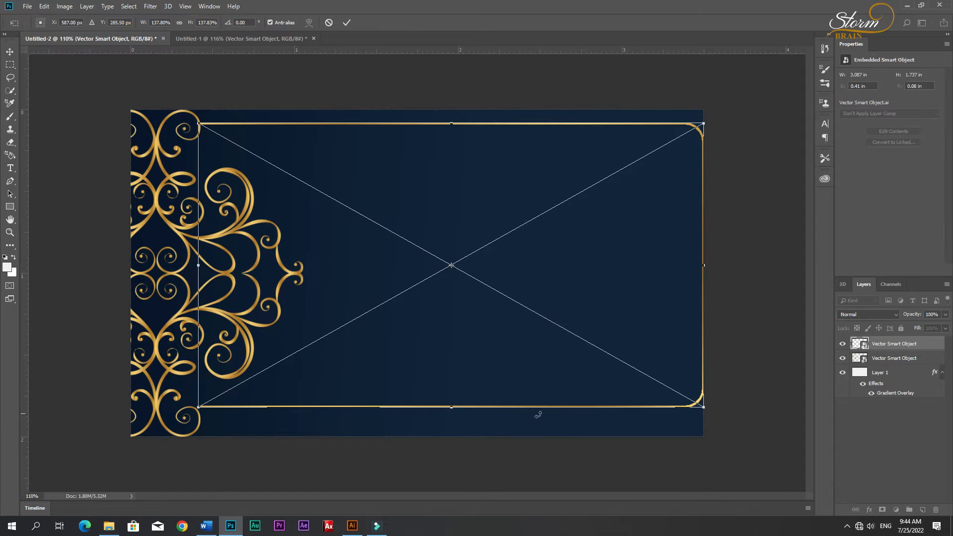
drag(617, 375, 608, 384)
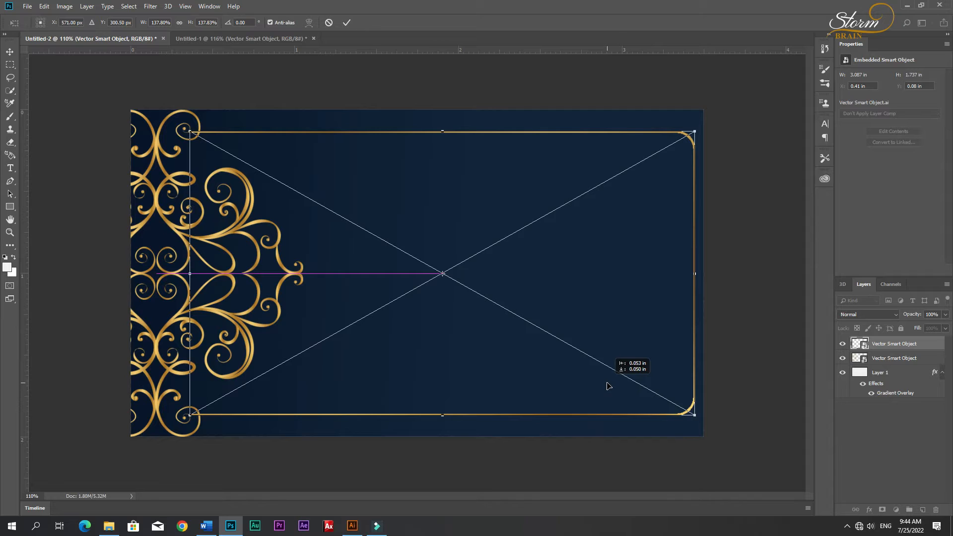
drag(608, 387, 596, 385)
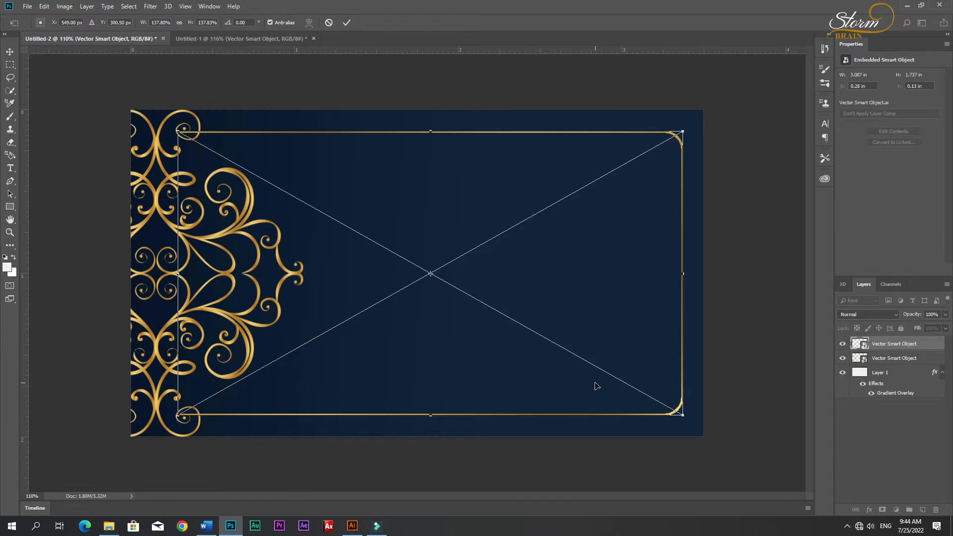
key(Return)
- Nudge the gold ornament left to X -0.87 in so its outer scrolls meet the frame's open ends
click(159, 361)
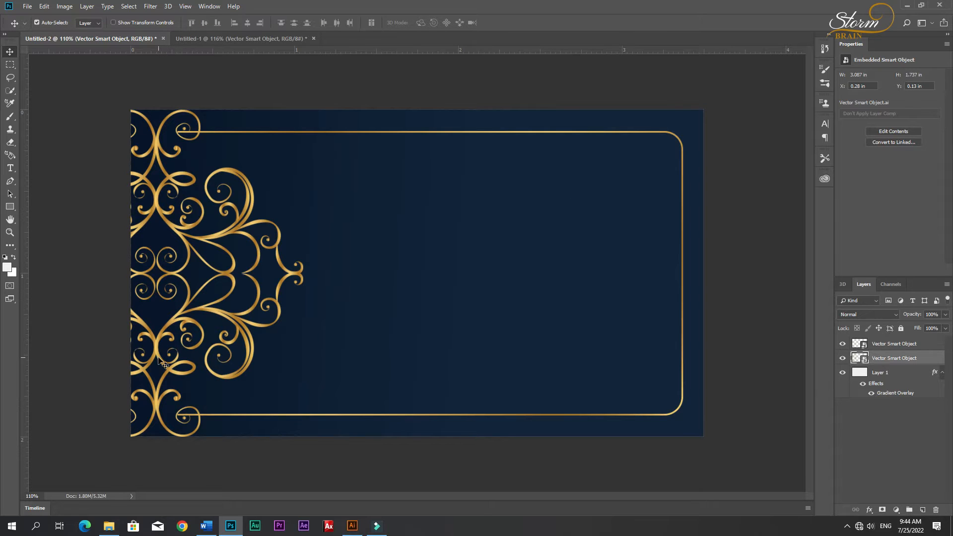
key(Left)
key(Left)
key(Left)
key(Left)
key(Left)
key(Left)
key(Left)
key(Left)
key(Left)
key(Left)
key(Left)
key(Left)
key(Left)
key(Left)
key(Left)
key(Left)
key(Left)
key(Left)
key(Left)
key(Left)
key(Left)
key(Left)
key(Left)
key(Left)
key(Left)
key(Left)
key(Left)
key(Left)
key(Left)
key(Left)
key(Left)
key(Left)
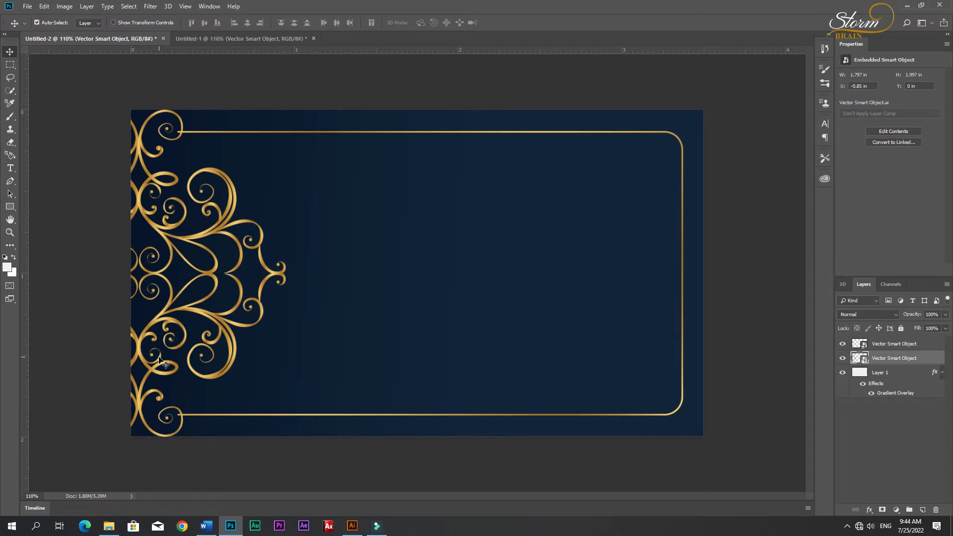
key(Left)
key(Left)
key(Left)
key(Left)
key(Left)
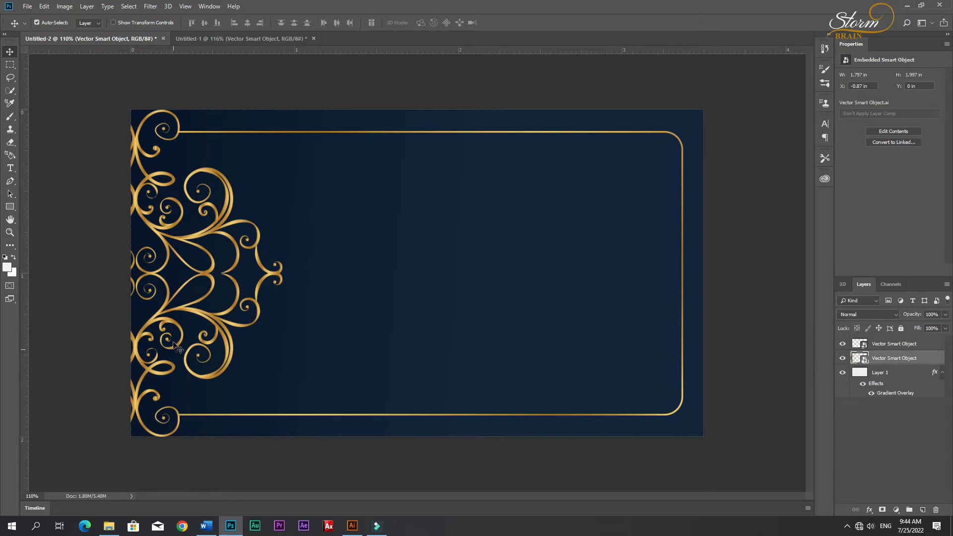
click(30, 337)
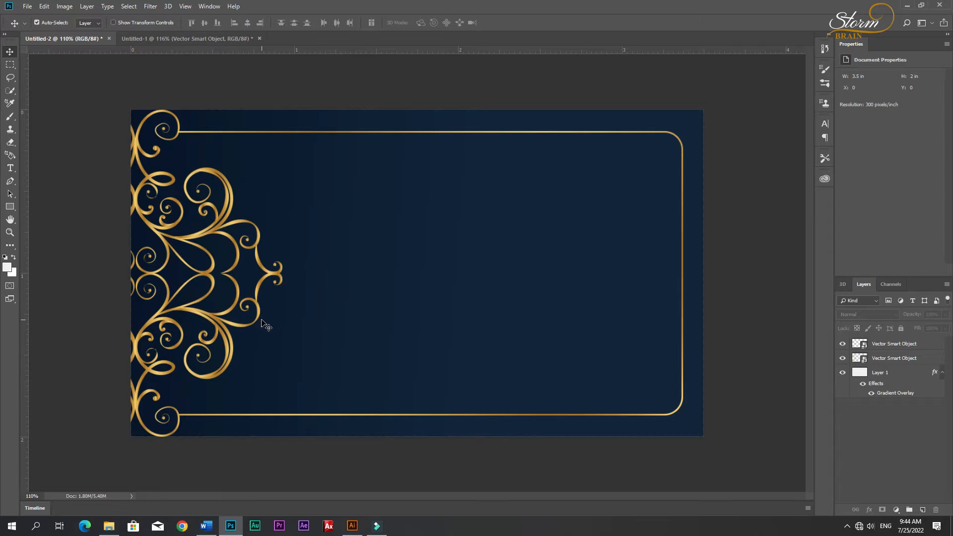
- Copy the location, envelope, phone and cursor icons from Untitled-1 into the Untitled-2 card
click(178, 38)
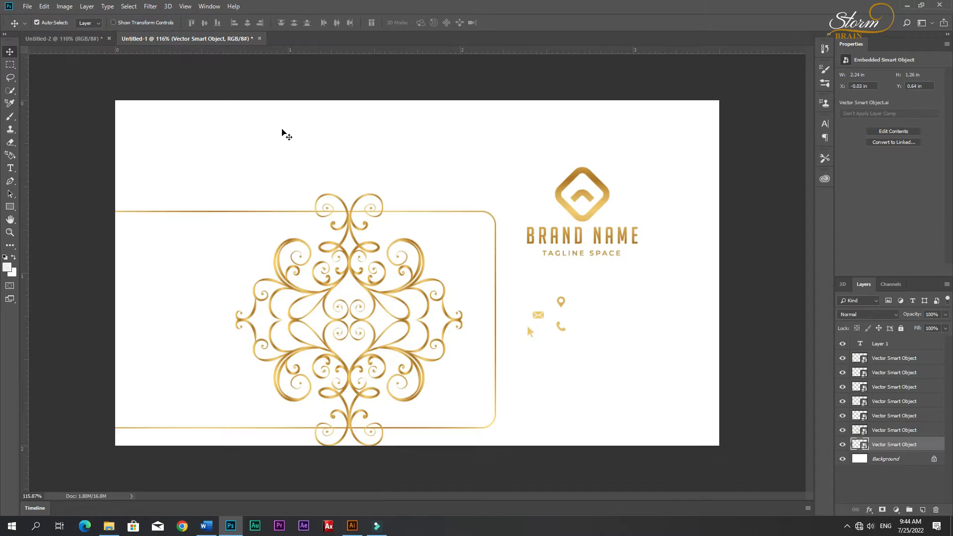
drag(561, 305, 554, 255)
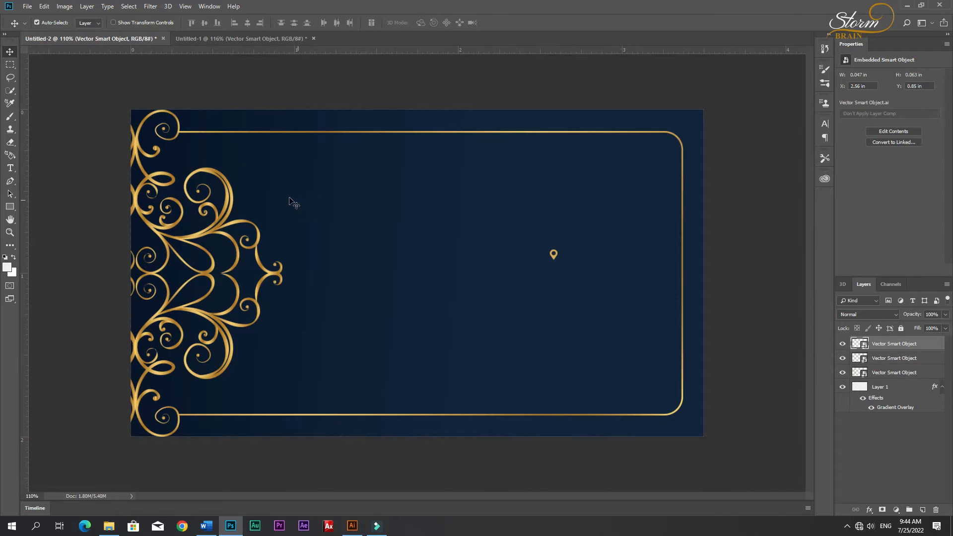
click(207, 38)
mouse_move(541, 316)
mouse_down()
mouse_move(67, 38)
mouse_move(531, 333)
mouse_move(74, 68)
mouse_move(102, 40)
mouse_move(545, 329)
mouse_move(557, 324)
mouse_move(135, 90)
mouse_move(92, 39)
mouse_move(546, 328)
mouse_up()
click(241, 38)
click(208, 39)
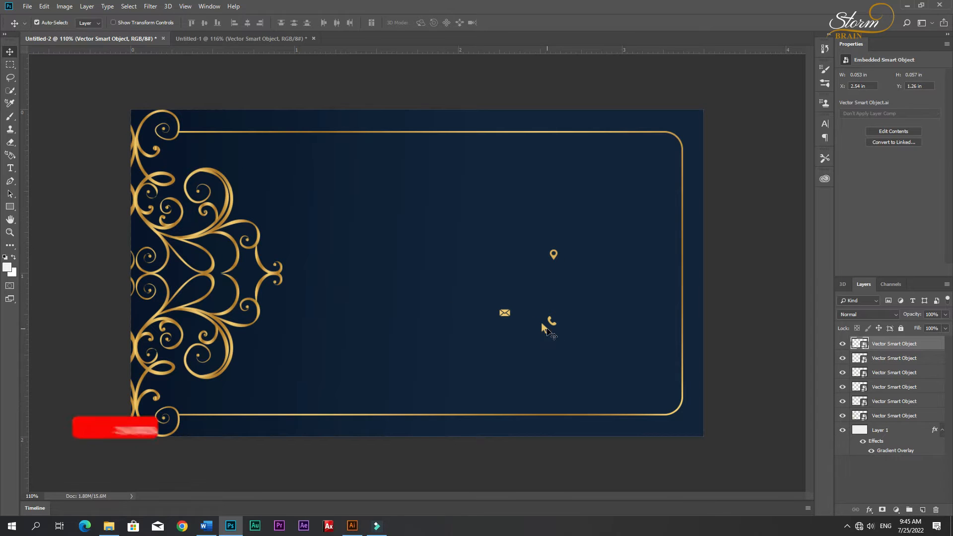
- Enlarge the four contact icons together to roughly twice their size
click(547, 326)
shift+click(549, 321)
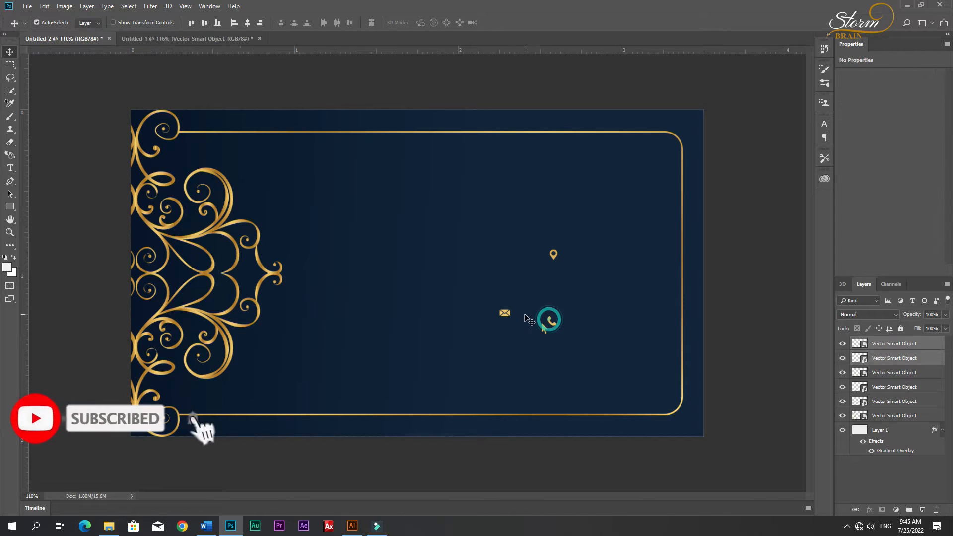
shift+click(505, 313)
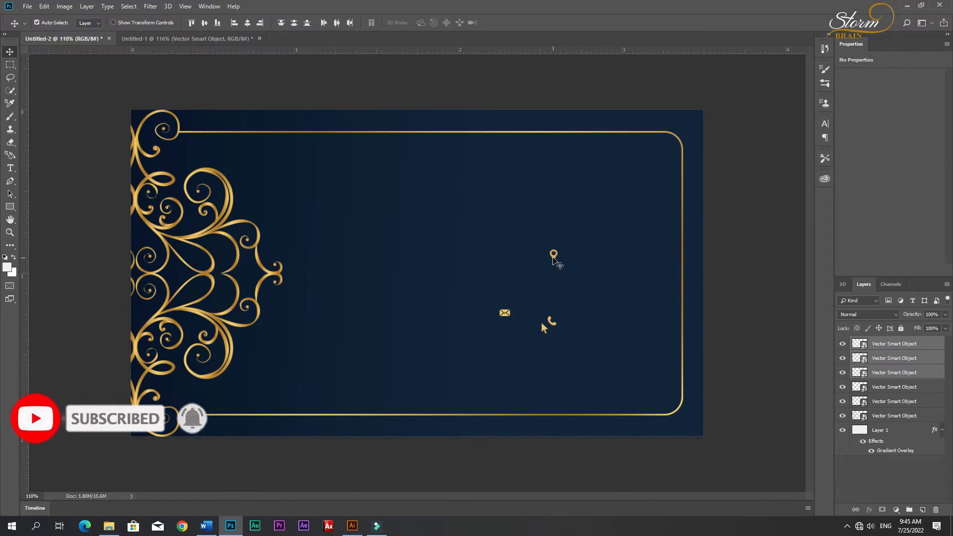
shift+click(554, 257)
key(ctrl)
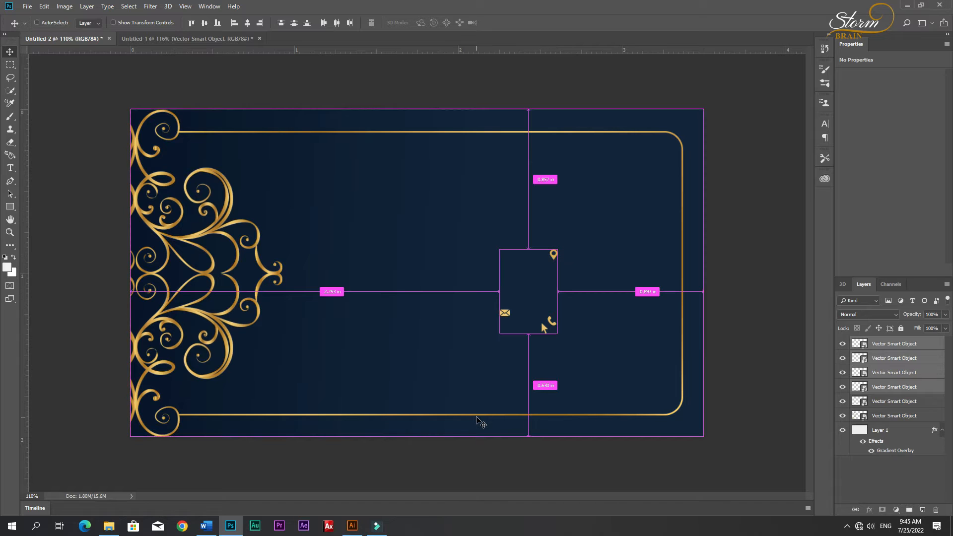
key(ctrl+t)
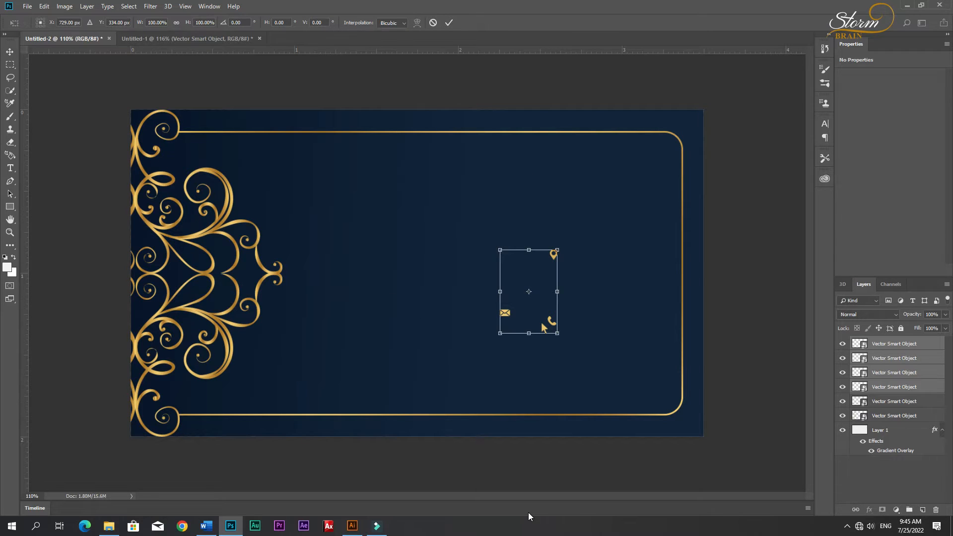
drag(558, 334, 608, 369)
key(Return)
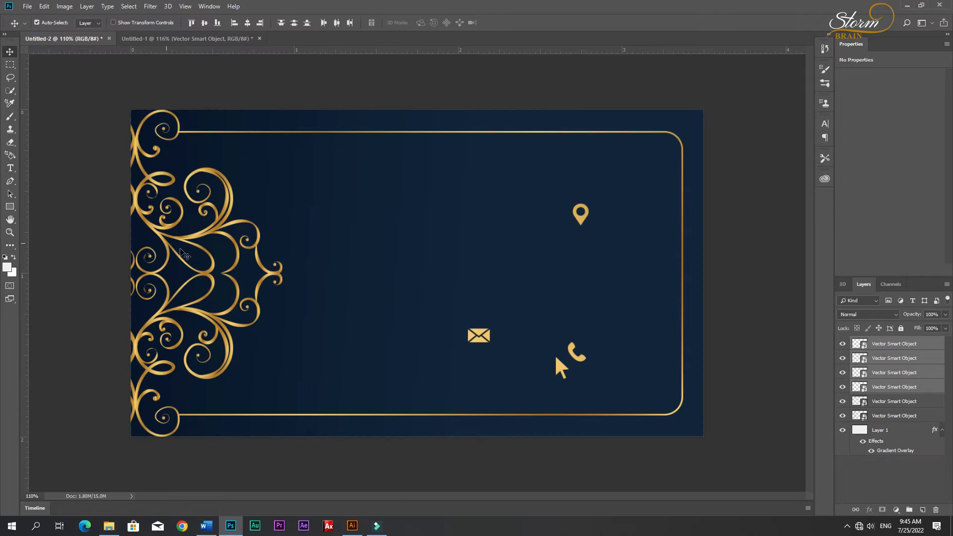
- Stack the location, phone, envelope and cursor icons in a vertical column near the frame's right side
click(181, 251)
click(583, 218)
drag(584, 220, 613, 268)
drag(572, 351, 612, 366)
drag(481, 333, 610, 371)
- Scale the column of four contact icons down slightly as a group
shift+click(609, 336)
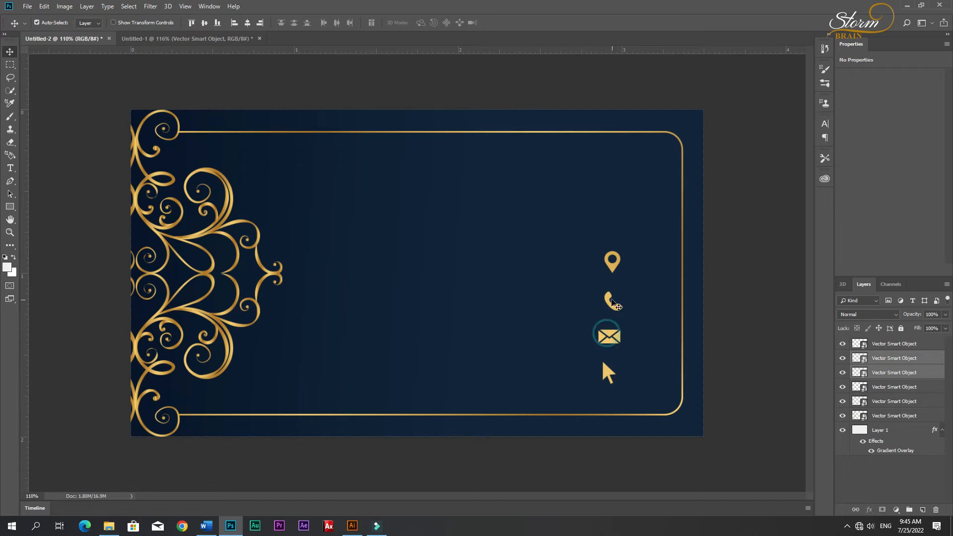
shift+click(606, 299)
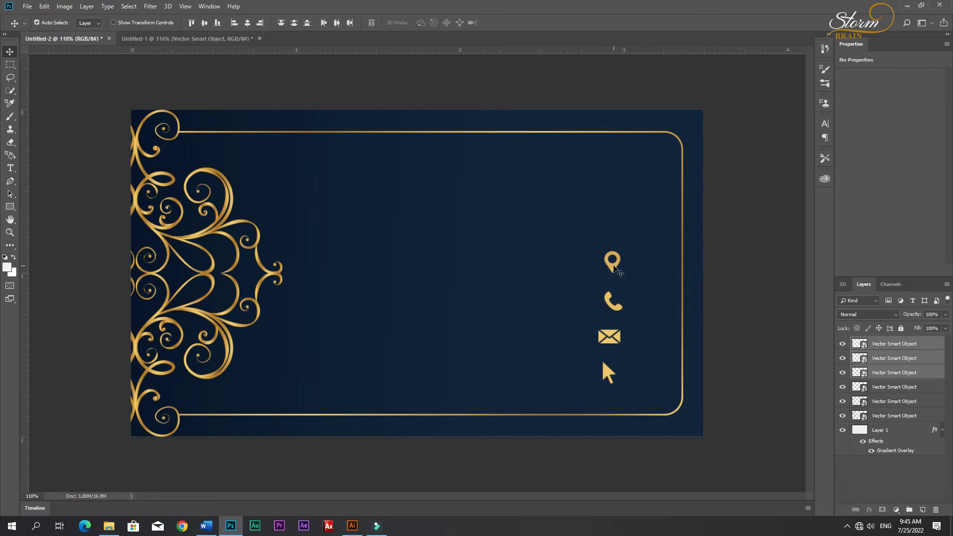
shift+click(614, 271)
key(ctrl)
key(ctrl+t)
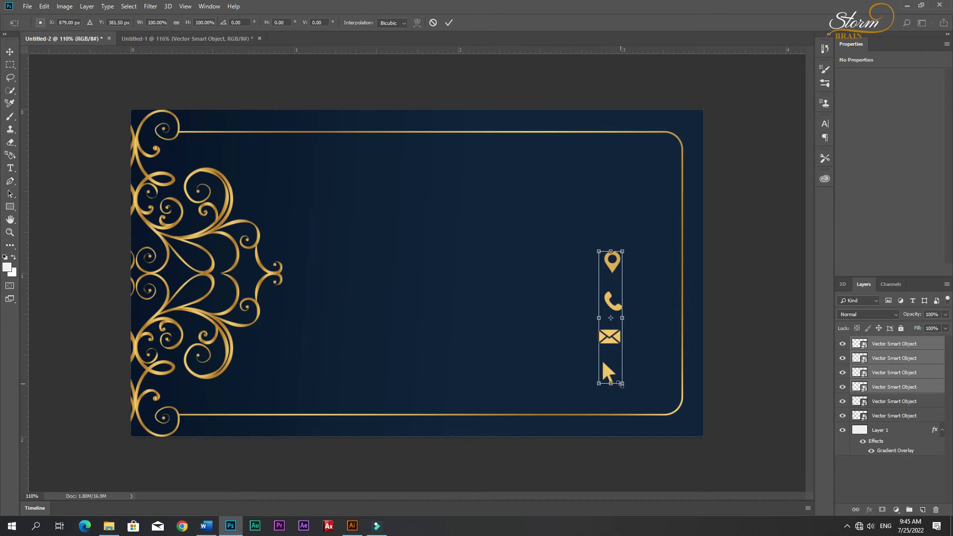
drag(620, 383, 617, 370)
key(Return)
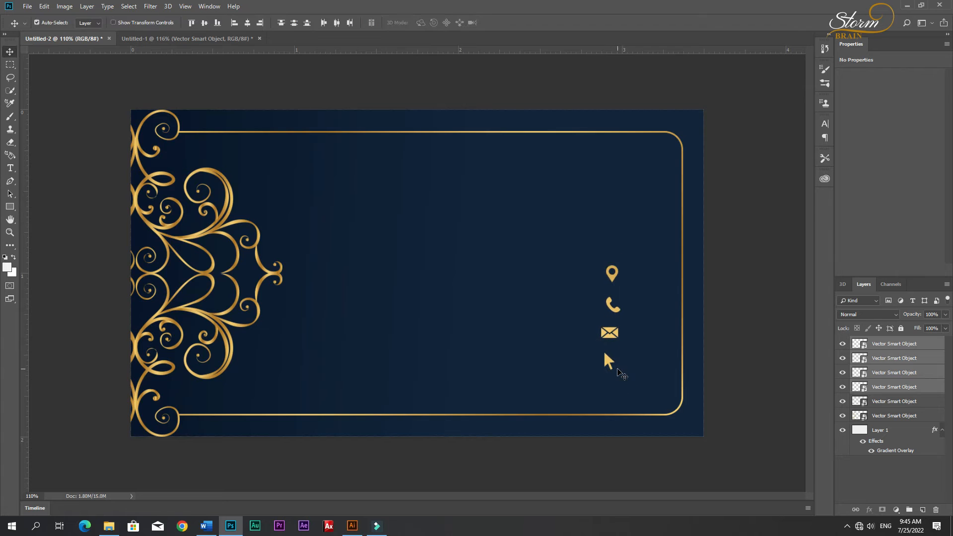
- Spread the four contact icons farther apart vertically, with roughly even gaps along the card's lower right side
click(250, 24)
click(604, 350)
click(606, 354)
drag(607, 360, 612, 391)
drag(610, 333, 612, 347)
drag(609, 305, 615, 273)
click(611, 275)
drag(611, 310, 614, 262)
- Align the horizontal centres of all four contact icons
shift+click(890, 344)
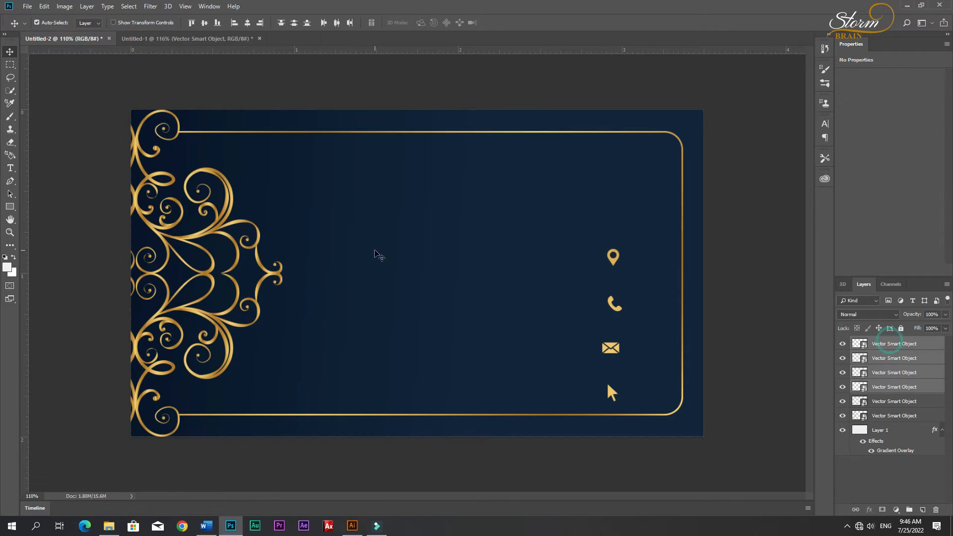
click(247, 23)
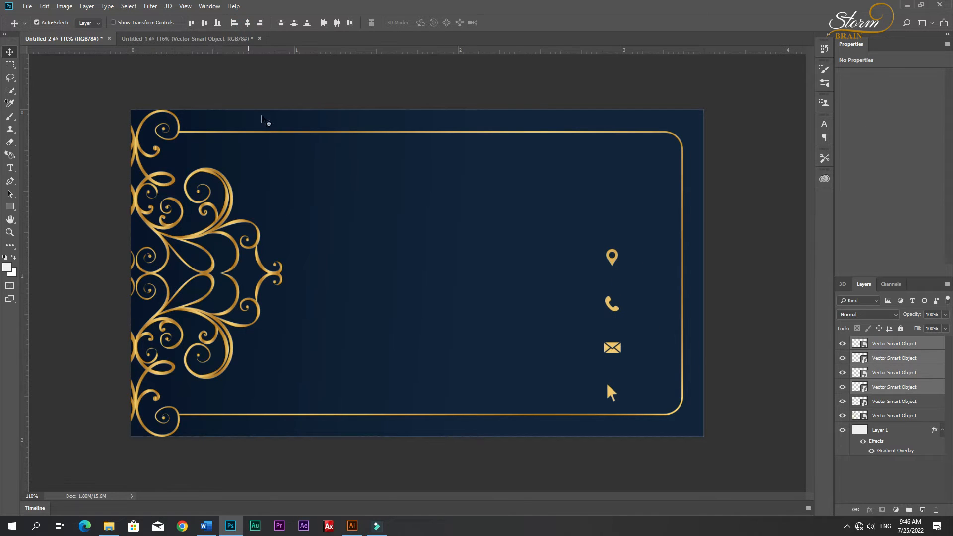
click(395, 307)
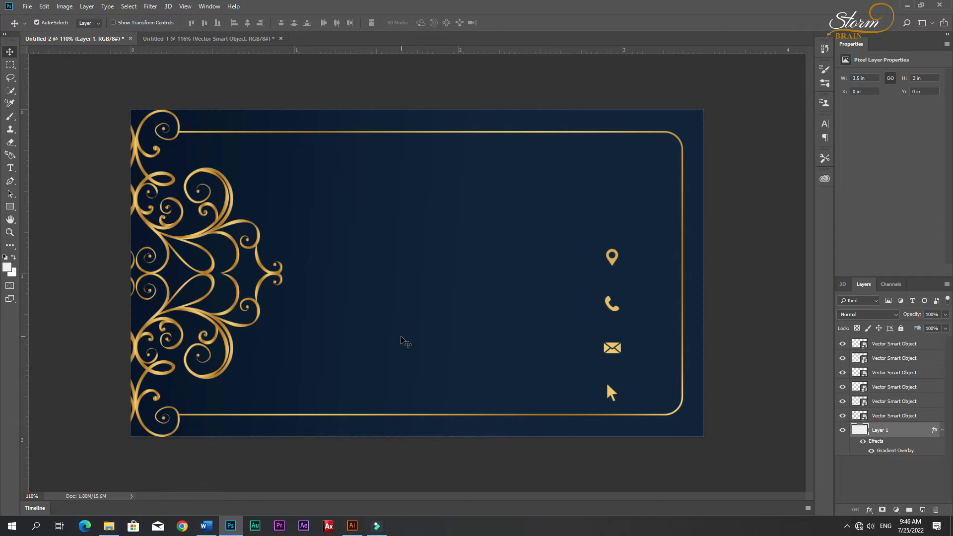
- Copy the "Storm Brain" line from the Word document and paste it as text into the card's upper middle in Photoshop
click(206, 527)
triple_click(341, 138)
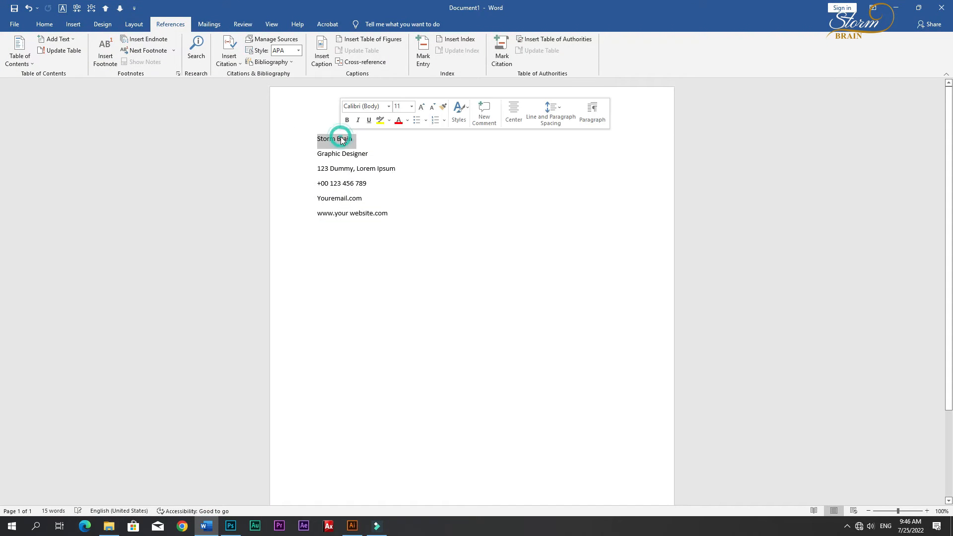
click(231, 526)
key(t)
click(497, 187)
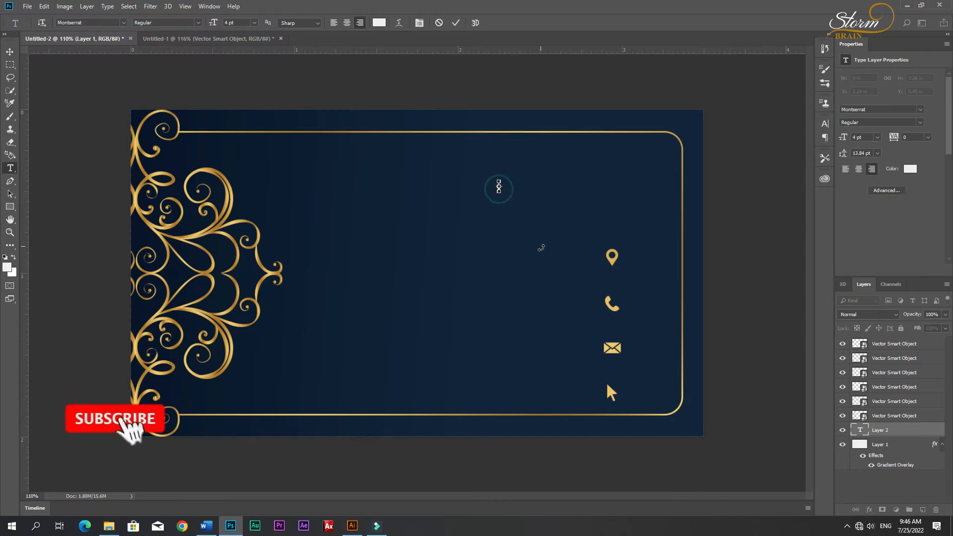
text(STORM BRAIN)
- Set the STORM BRAIN text's font style to Montserrat Bold
key(ctrl+a)
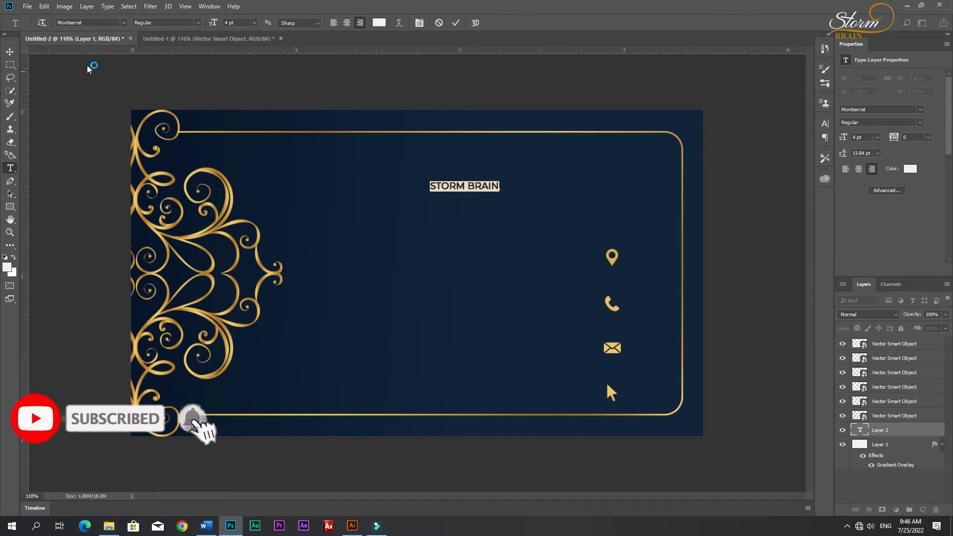
click(198, 22)
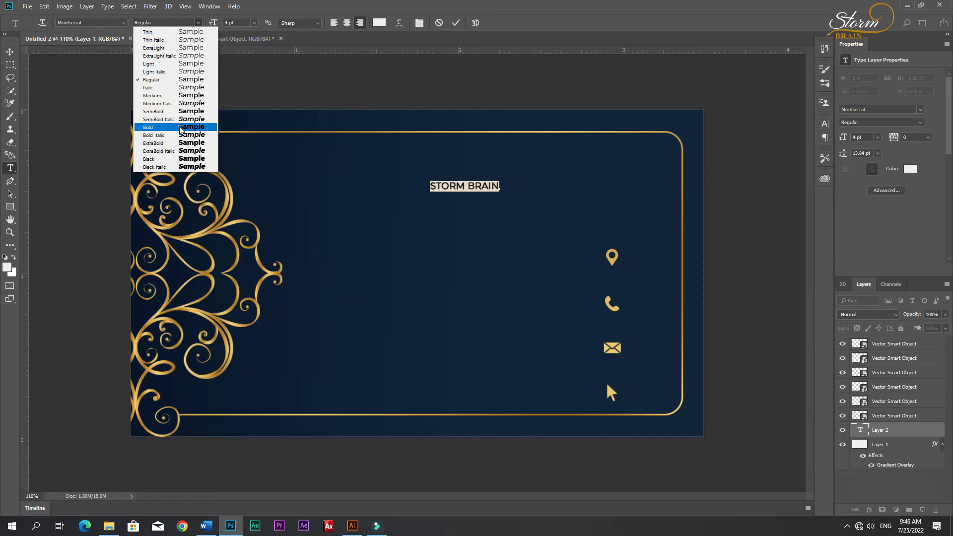
click(159, 128)
click(825, 124)
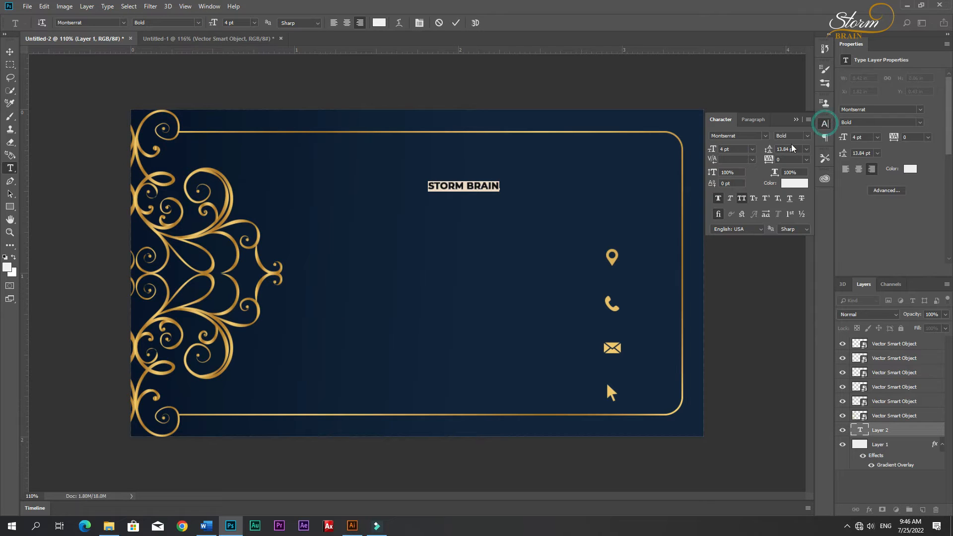
click(797, 120)
click(9, 51)
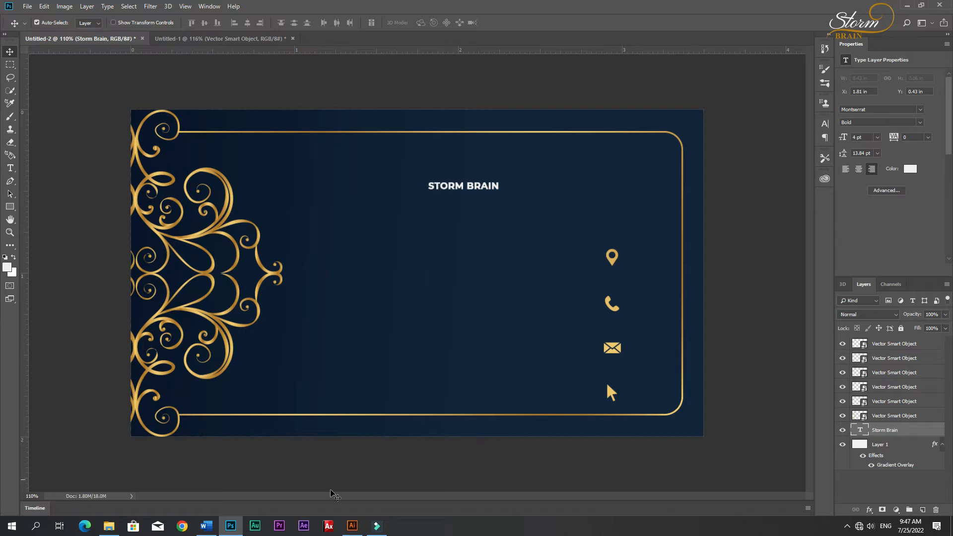
- Copy the "Graphic Designer" line from Word and paste it in Photoshop as a separate text layer below STORM BRAIN
click(208, 527)
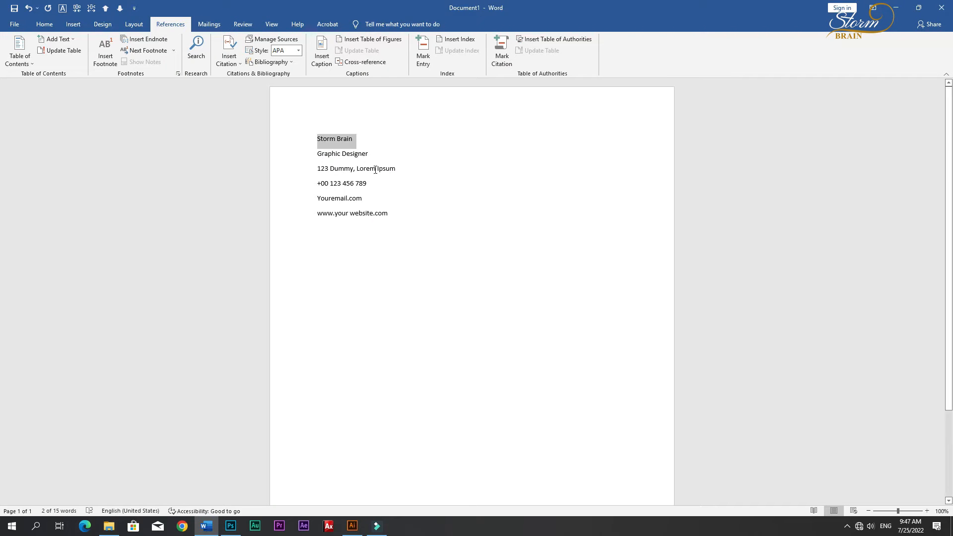
triple_click(343, 156)
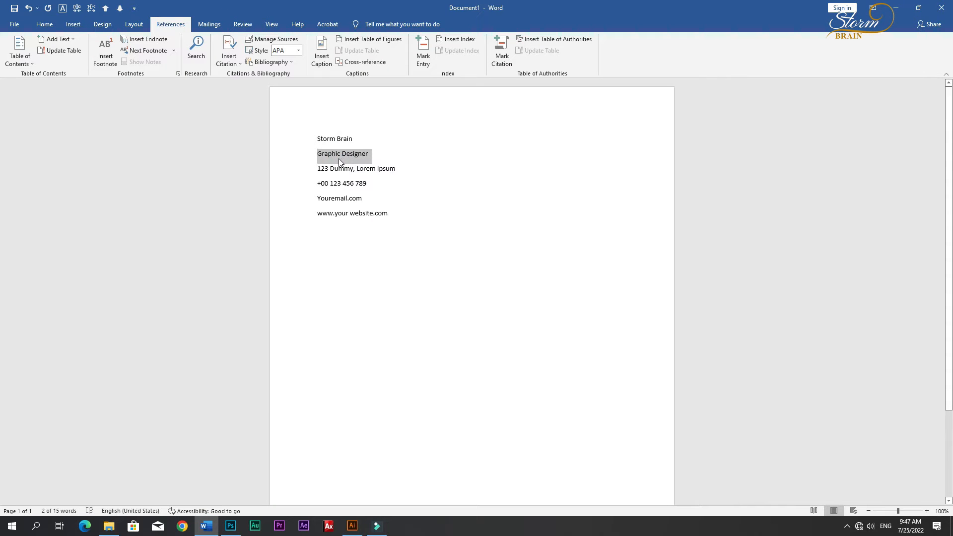
click(231, 527)
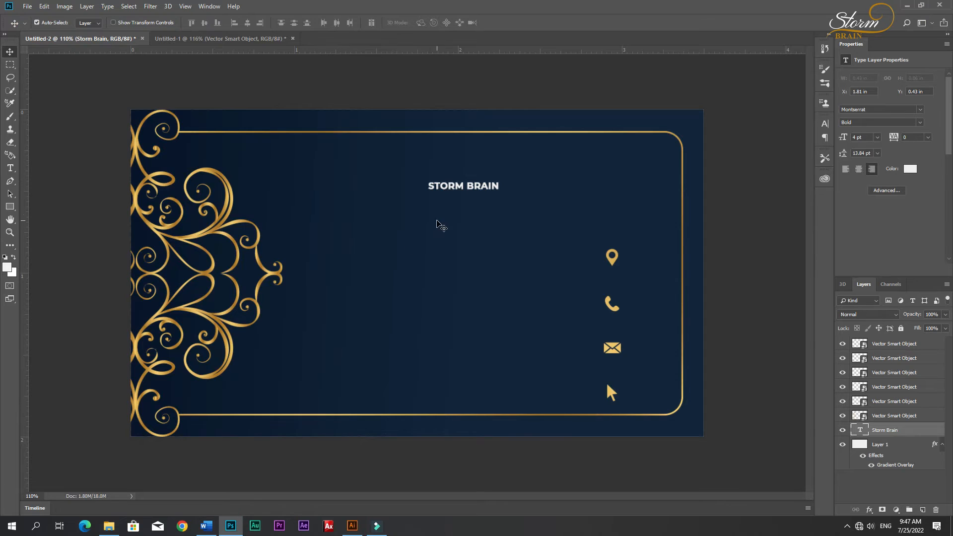
click(437, 218)
text(GRAPHIC DESIGNER)
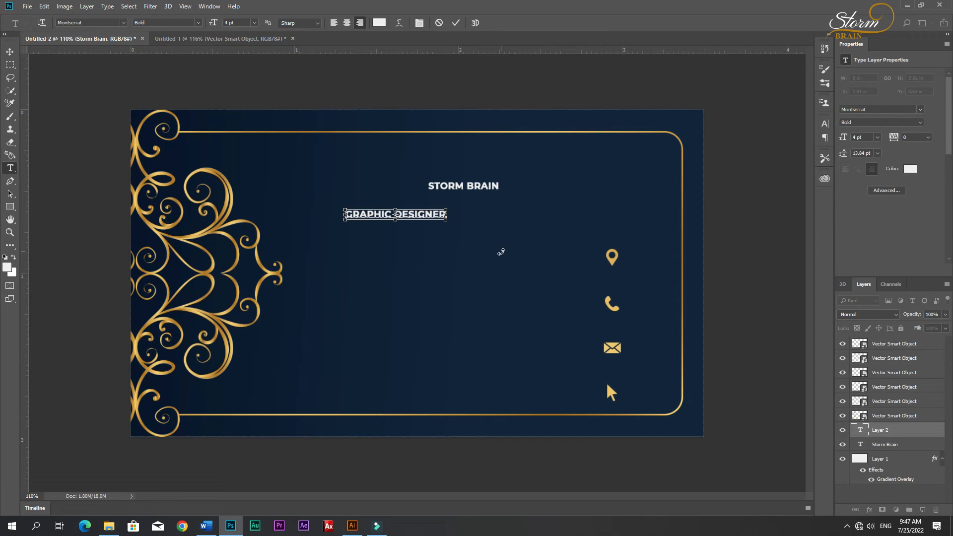
click(10, 51)
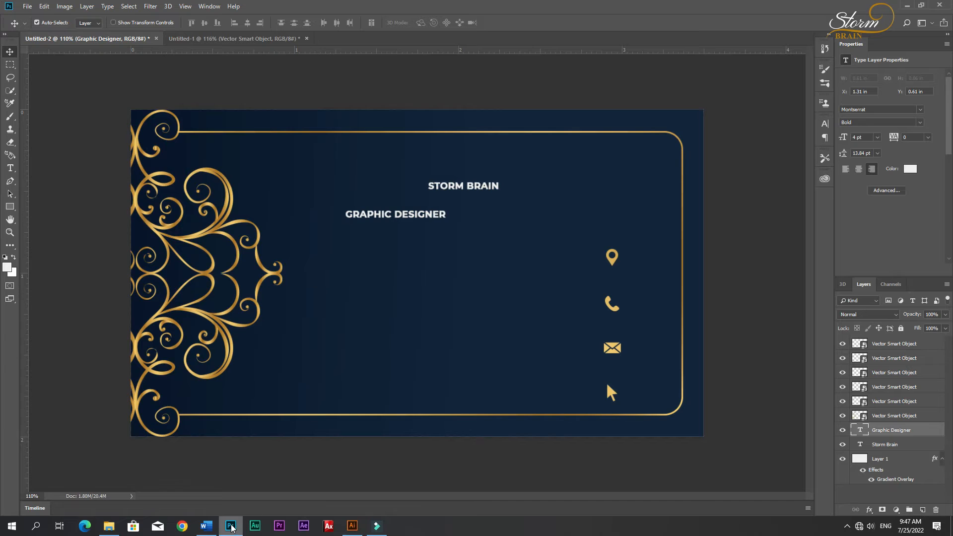
- Copy the address line from Word and paste it in Photoshop as a new text layer below the job title
click(212, 526)
triple_click(381, 171)
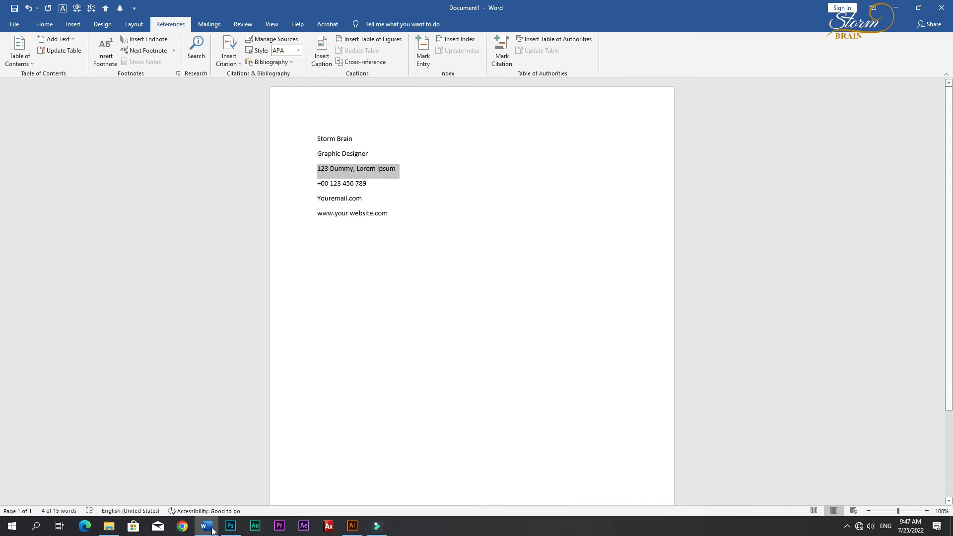
mouse_move(230, 526)
click(229, 498)
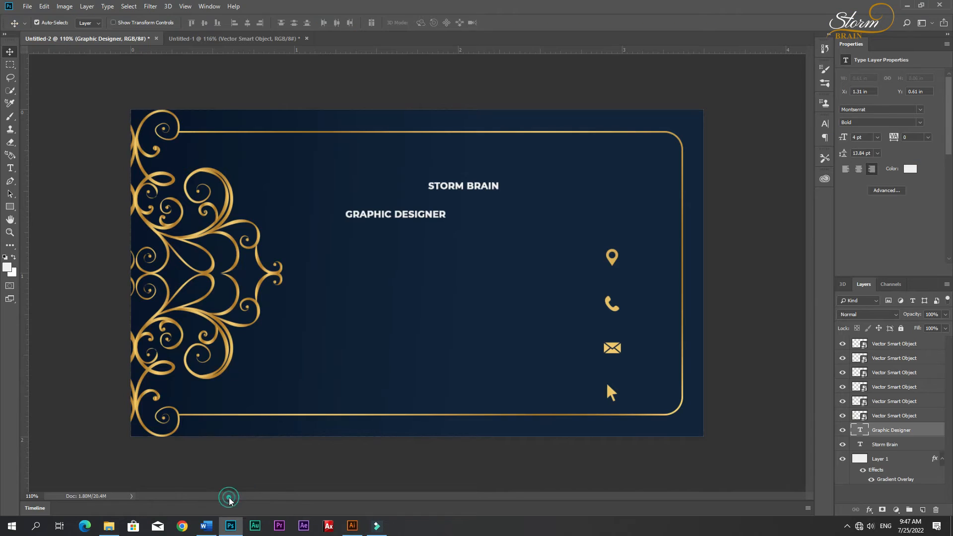
key(t)
click(426, 273)
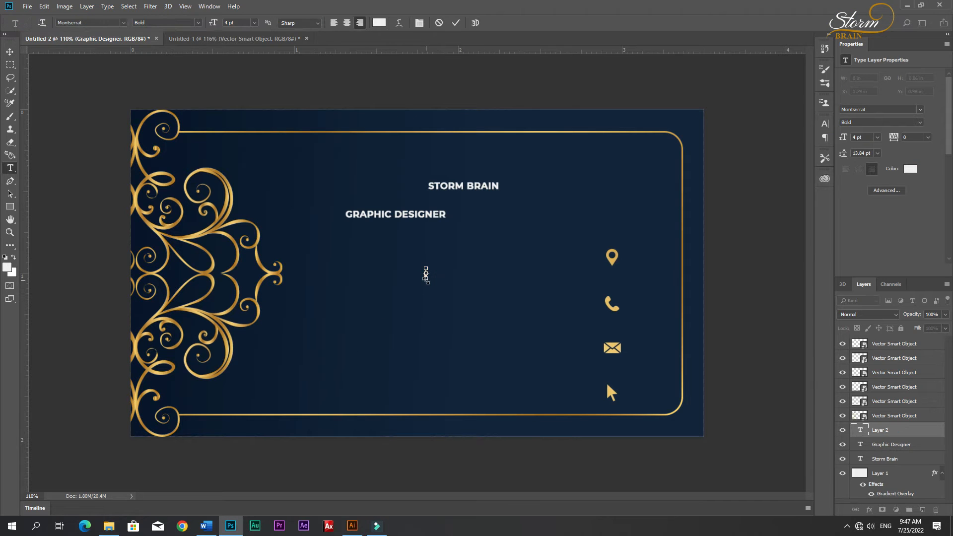
text(123 DUMMY, LOREM IPSUM,)
key(ctrl+Return)
- Enlarge the STORM BRAIN text to about 9.56 pt and move it up beneath the frame's upper edge
scroll(447, 254, up, 5)
scroll(533, 265, up, 4)
drag(421, 496, 463, 496)
click(10, 52)
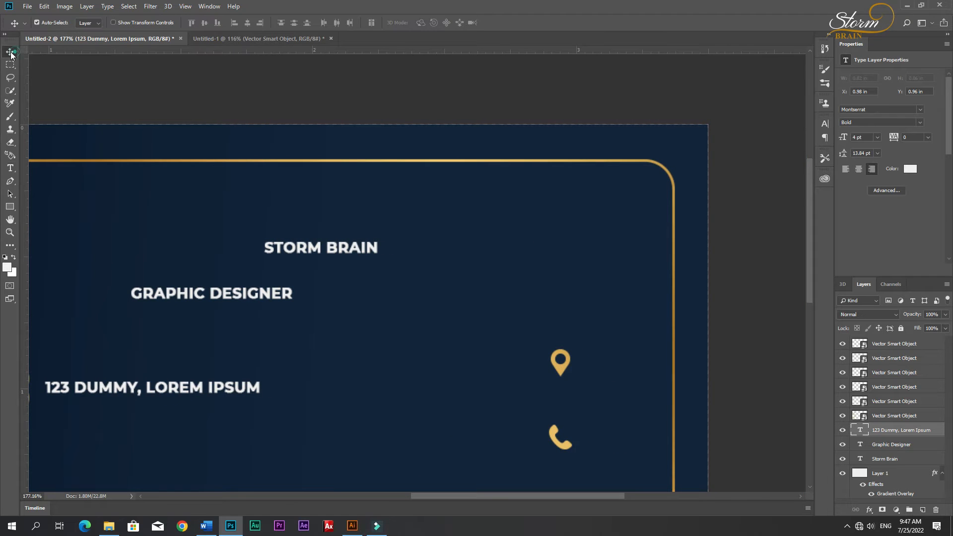
click(331, 248)
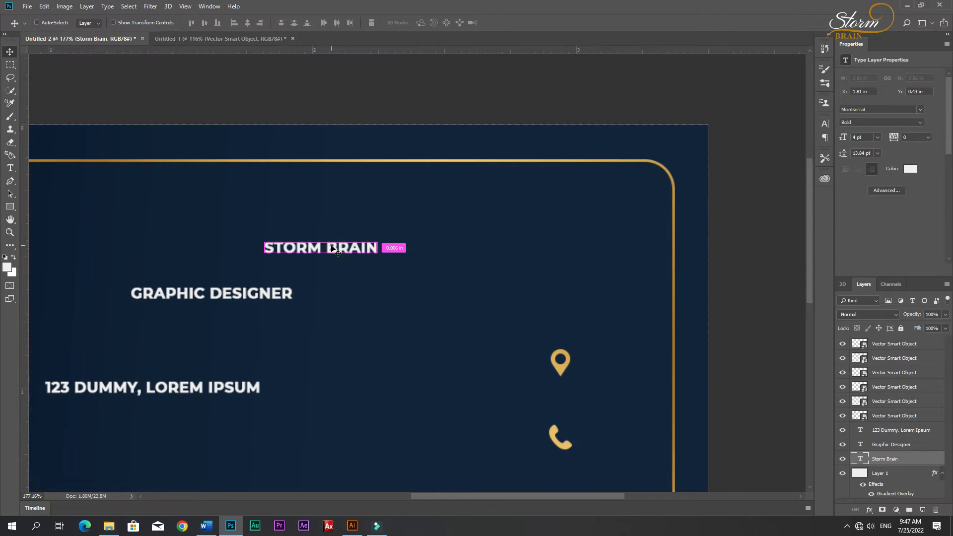
key(ctrl+t)
drag(380, 259, 457, 267)
drag(409, 247, 422, 225)
- Increase the vertical scale of the STORM BRAIN text to make its letters taller
click(825, 123)
click(714, 171)
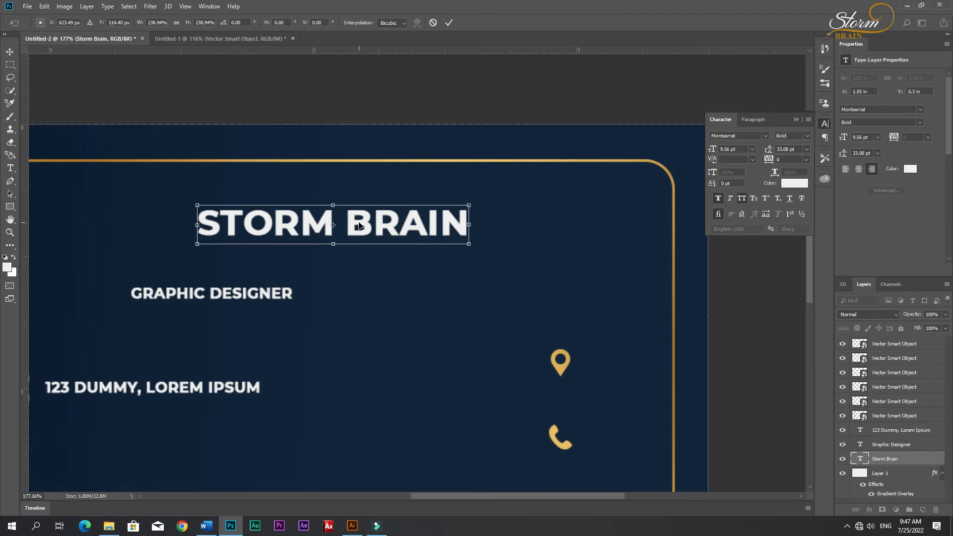
key(Return)
drag(713, 173, 725, 174)
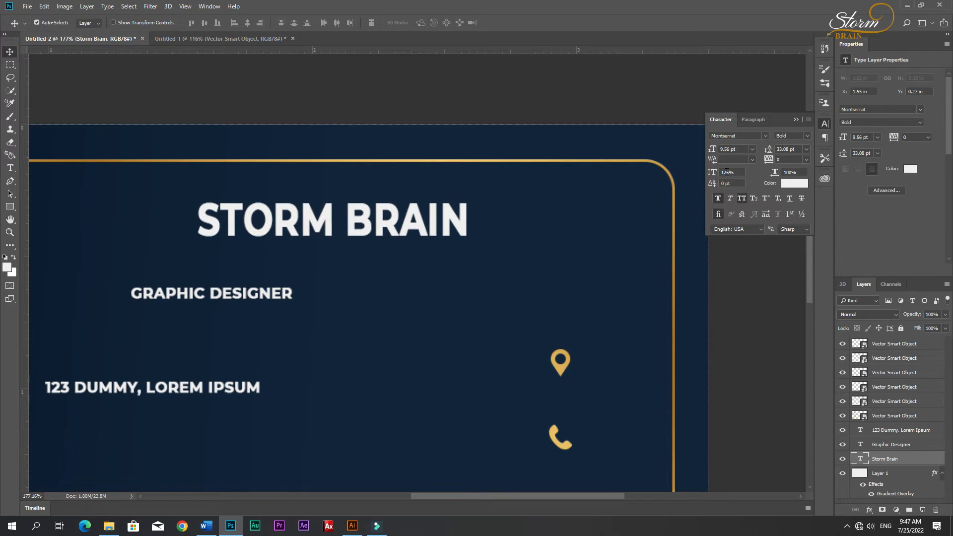
- Place the job title directly under STORM BRAIN with right edges roughly flush, and turn off its All Caps and Faux Bold
drag(228, 302, 395, 248)
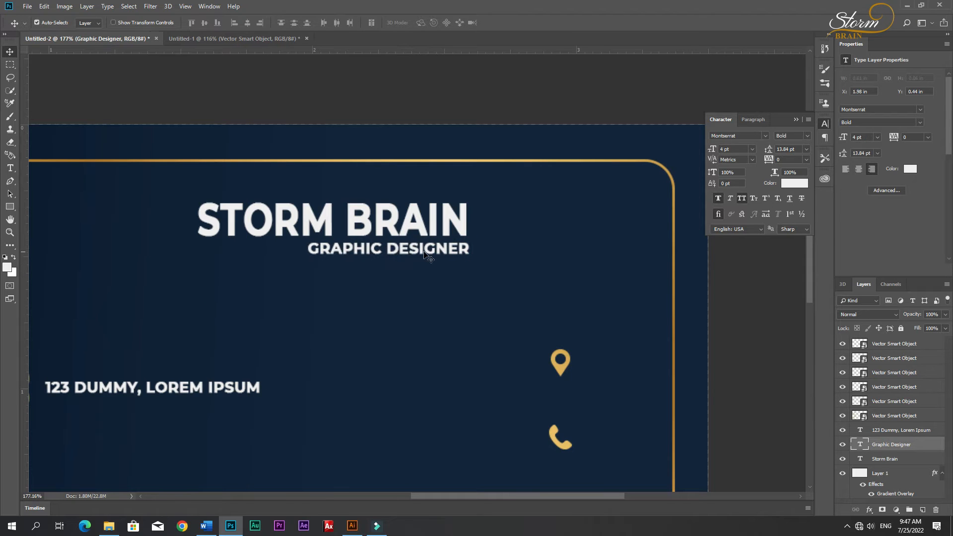
click(741, 198)
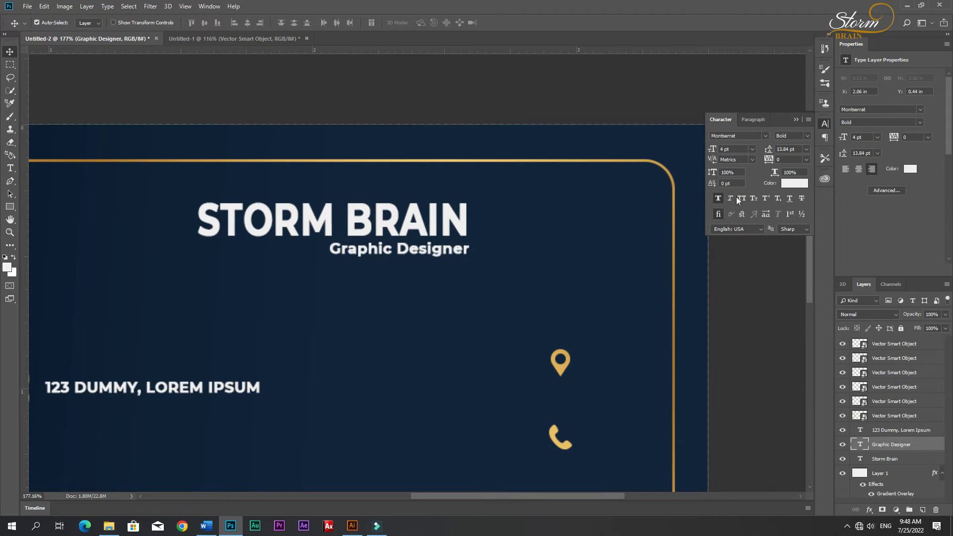
click(718, 199)
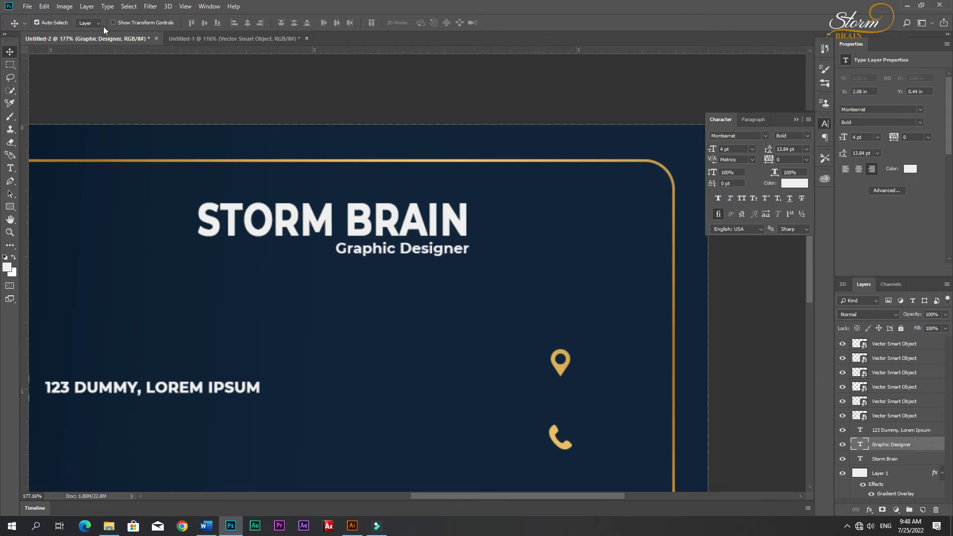
- Change the Graphic Designer text's font style to SemiBold
key(t)
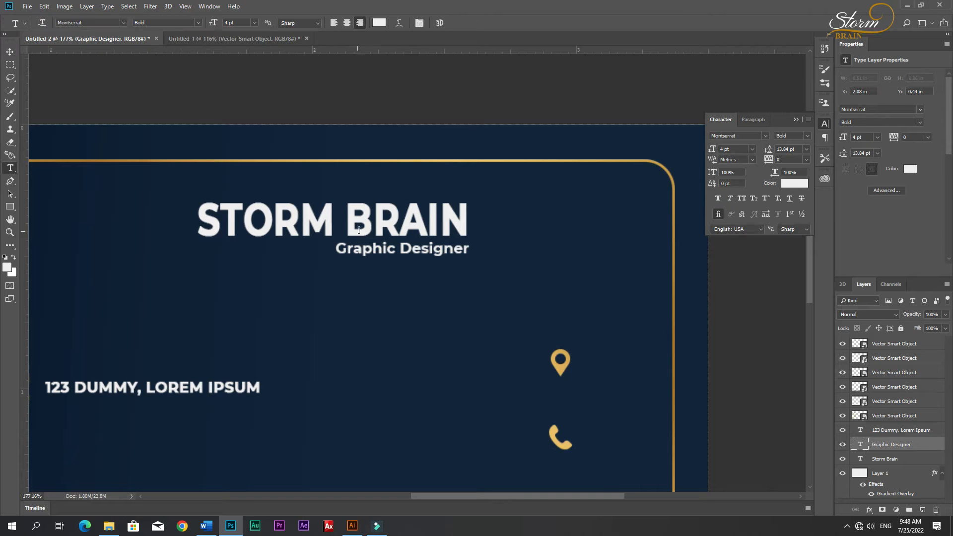
triple_click(403, 249)
click(198, 22)
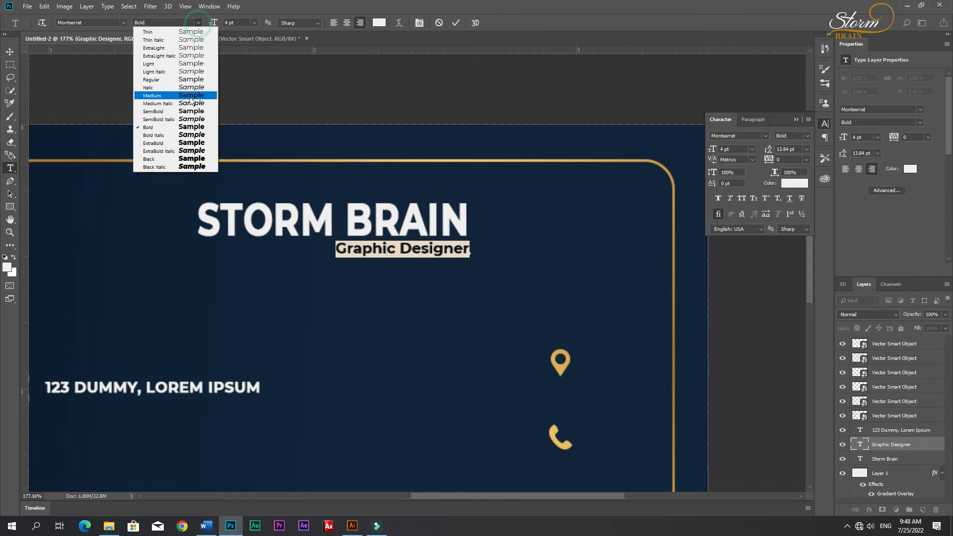
click(178, 112)
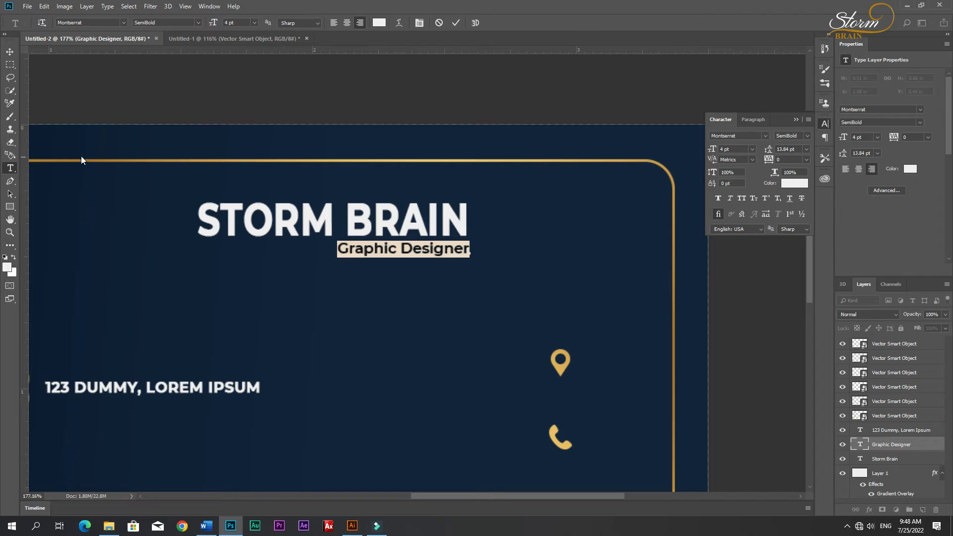
click(9, 51)
- Scale the Graphic Designer text up to about 6.68 pt and nudge it closer beneath STORM BRAIN
key(ctrl+t)
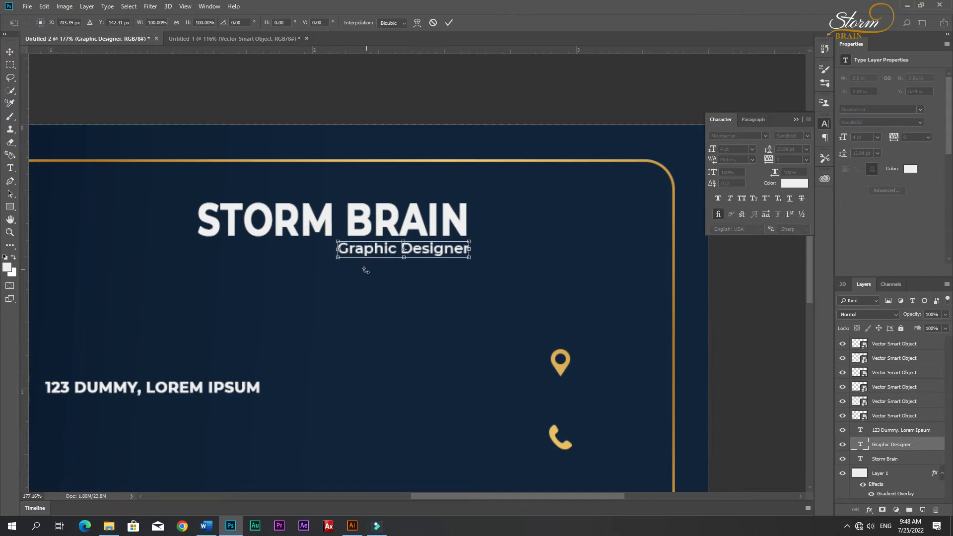
drag(337, 257, 251, 276)
key(Return)
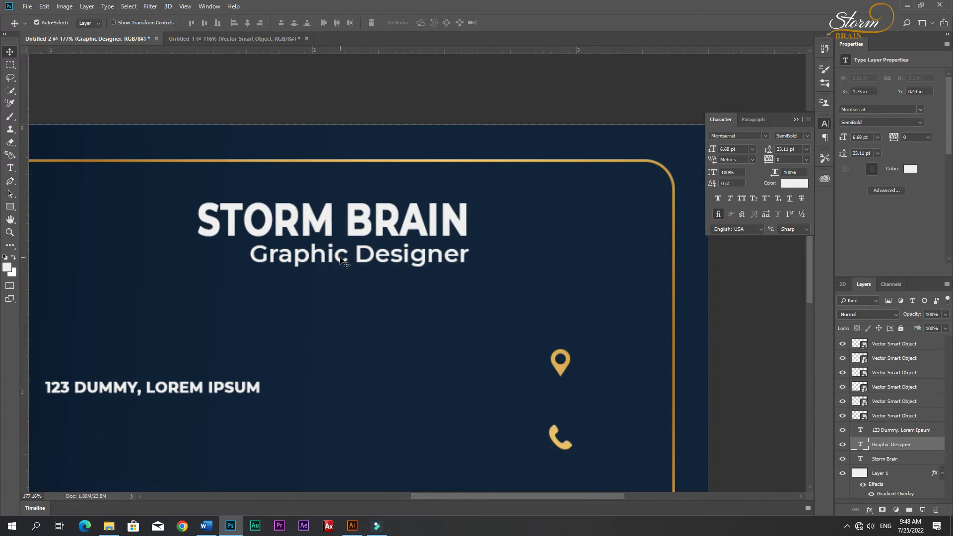
drag(393, 256, 389, 253)
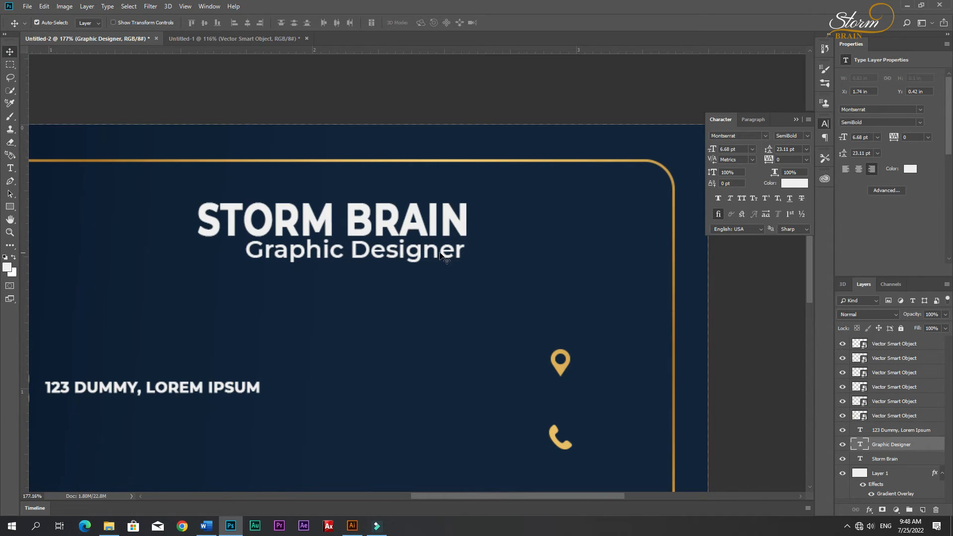
- Align the right edges of STORM BRAIN and Graphic Designer and move both together toward the frame's upper-right corner
shift+click(466, 232)
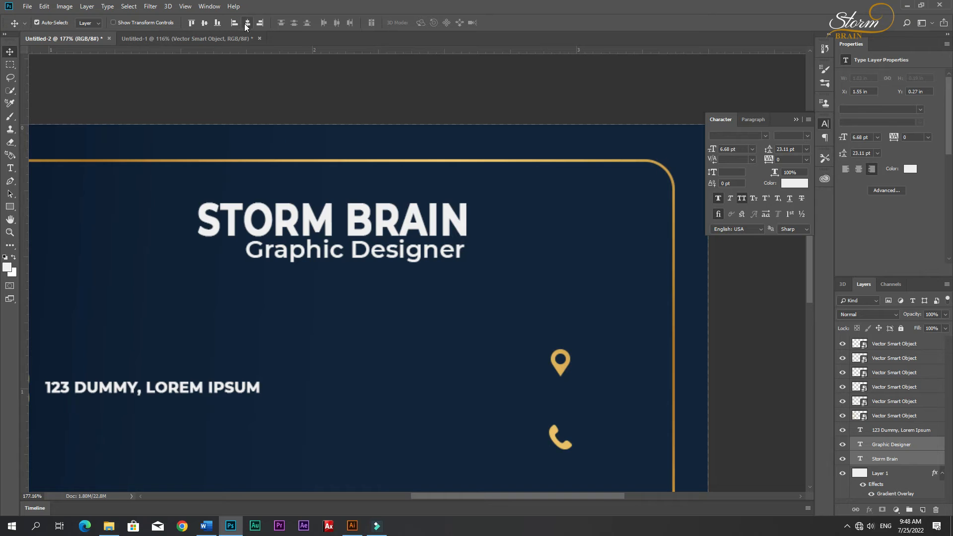
click(260, 22)
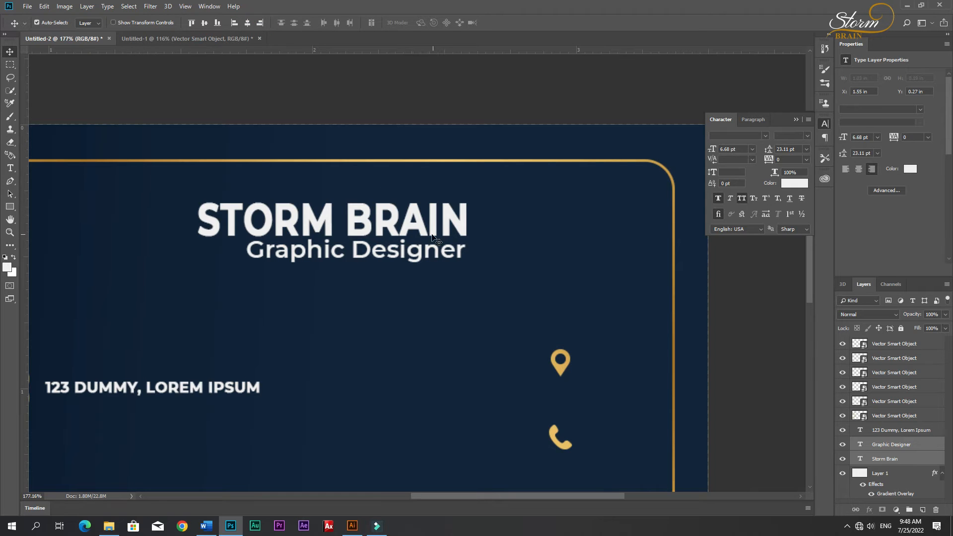
drag(409, 230, 510, 234)
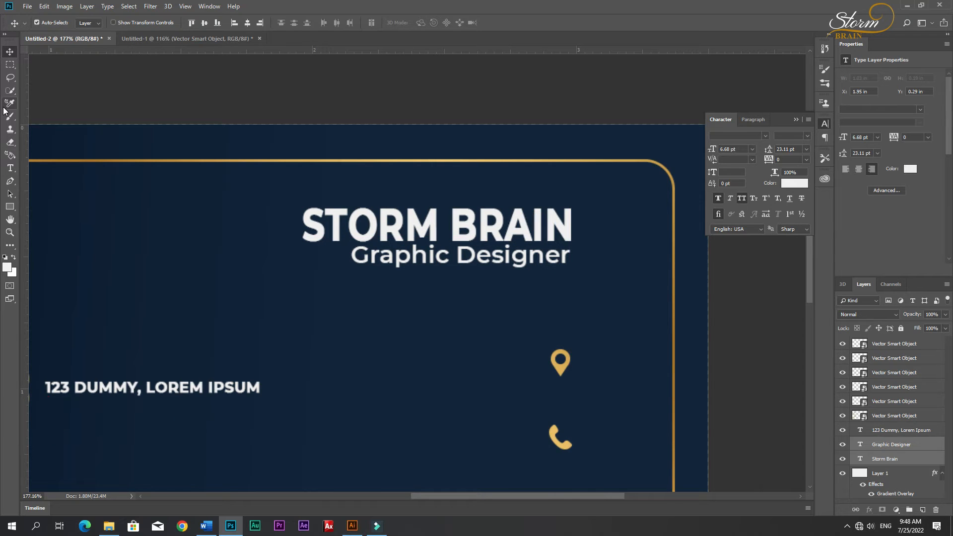
- Apply a Gradient Overlay with the gold gradient preset to the Graphic Designer text
click(901, 449)
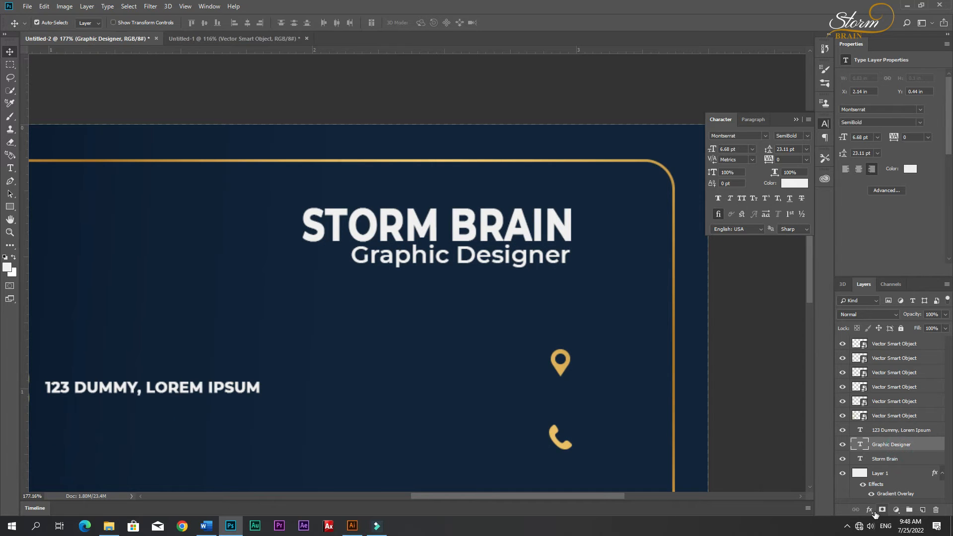
click(870, 510)
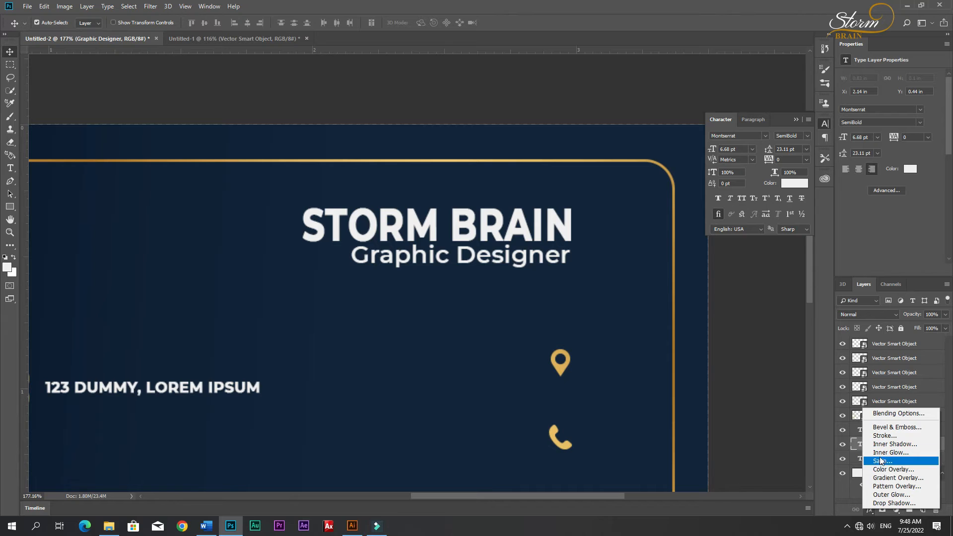
click(897, 477)
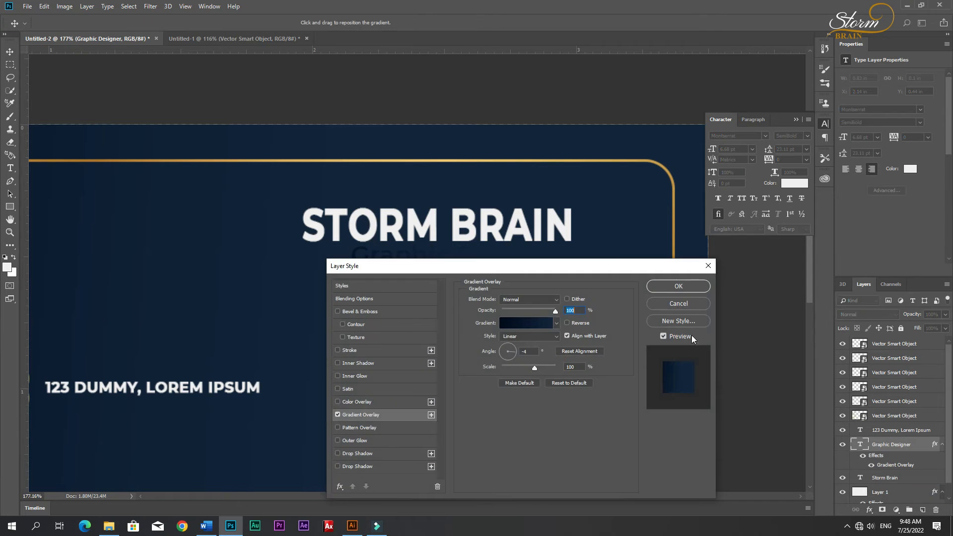
click(556, 323)
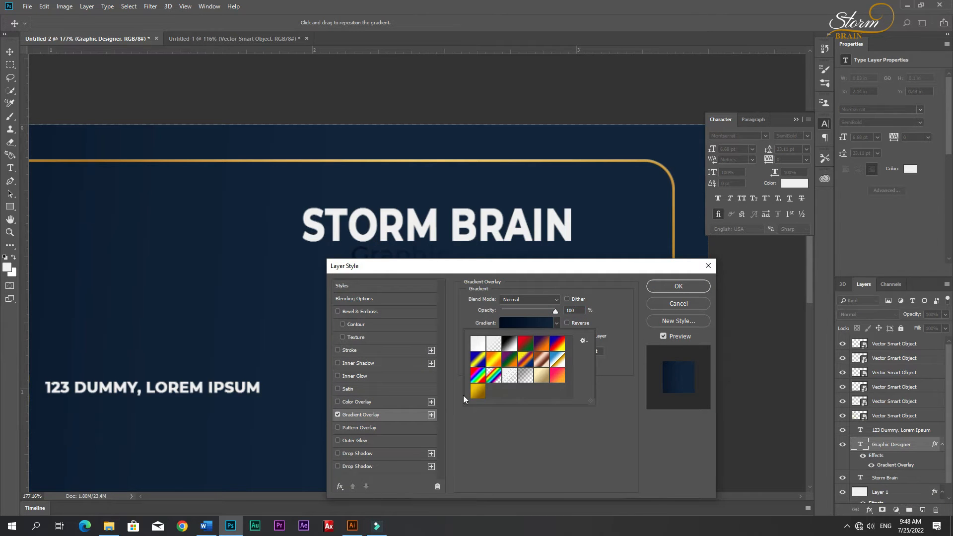
click(477, 392)
click(666, 288)
click(666, 288)
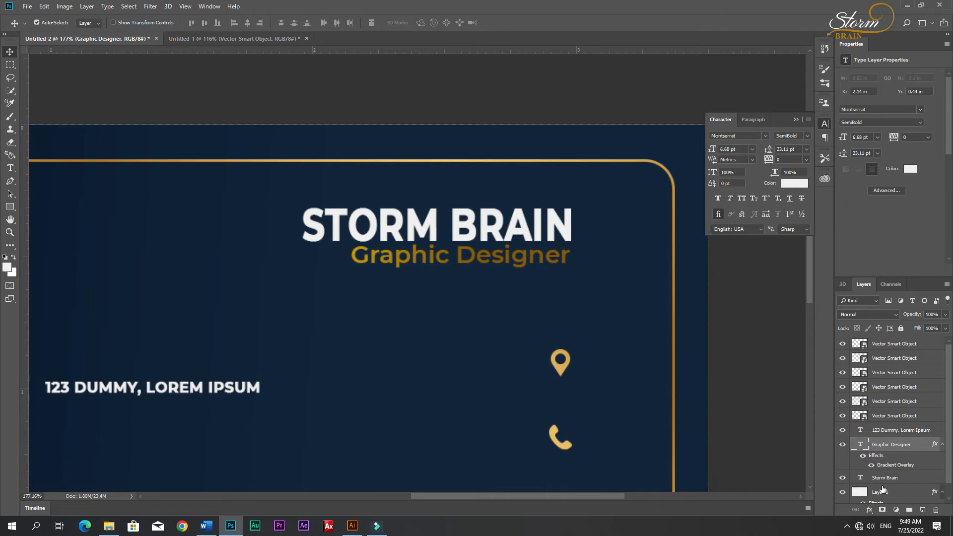
- Apply a gold Gradient Overlay to the STORM BRAIN text and shift the gradient rightward so the lettering starts in brighter gold
click(531, 236)
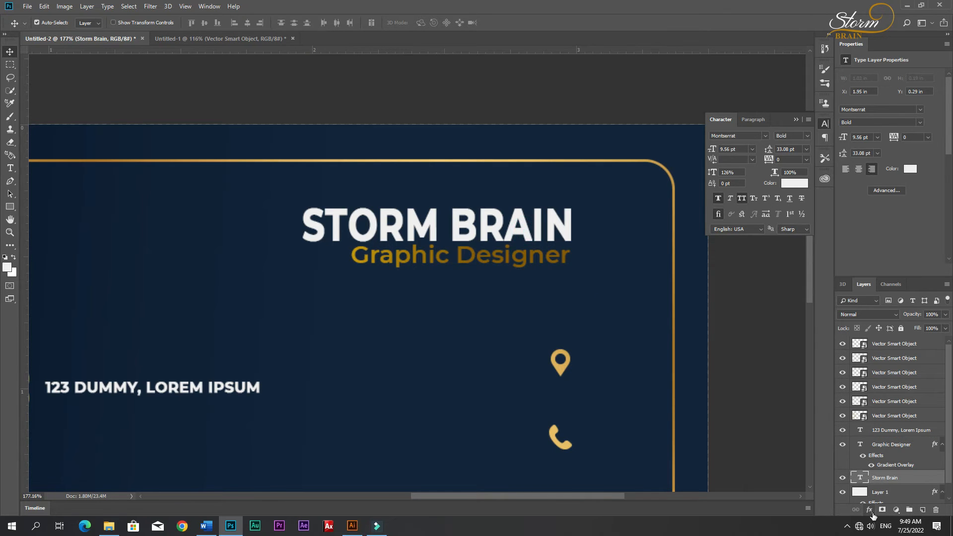
click(869, 510)
click(898, 481)
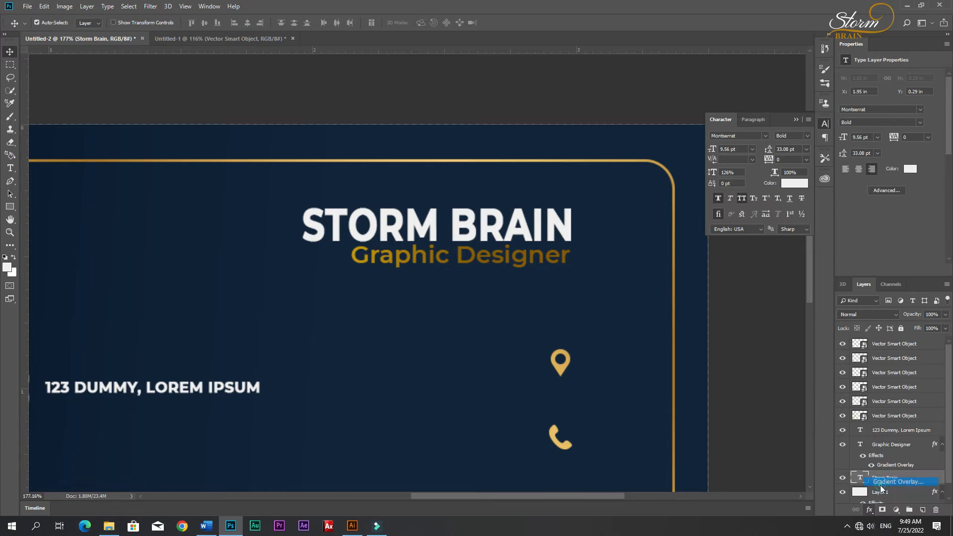
drag(532, 265, 521, 313)
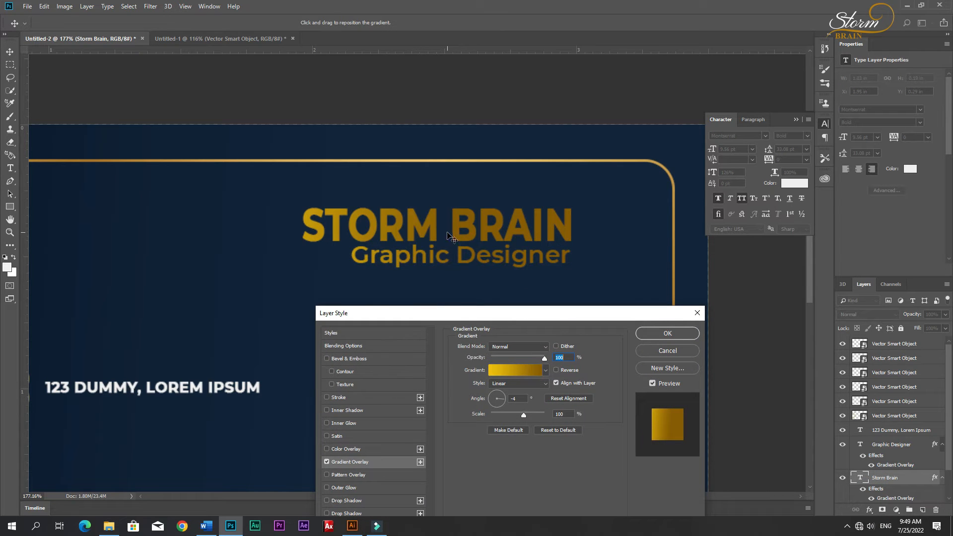
drag(454, 228, 498, 232)
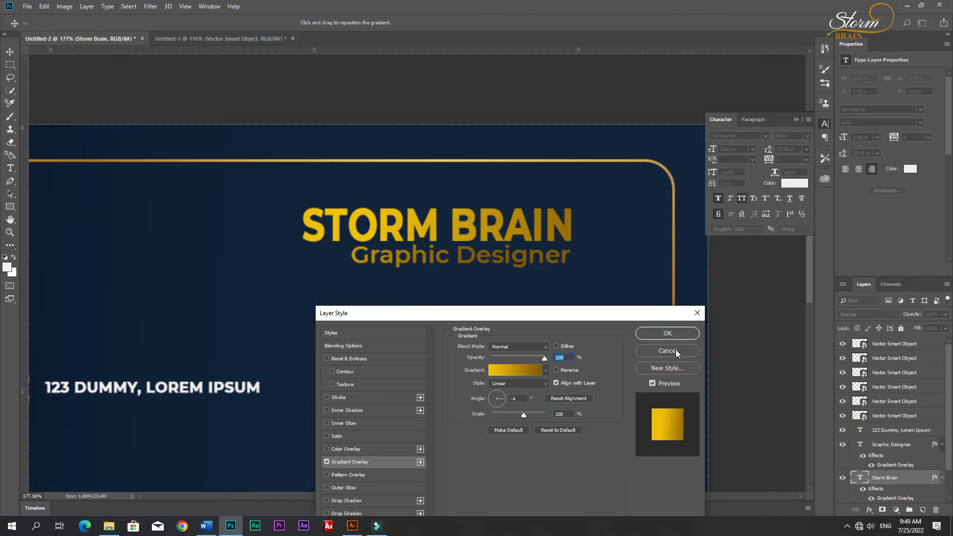
click(667, 334)
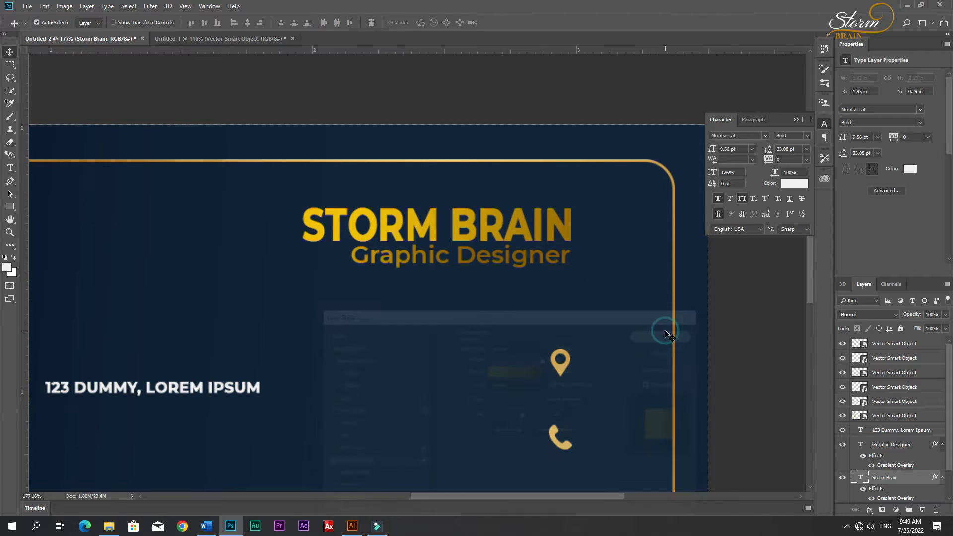
- Reposition the Graphic Designer text's Gradient Overlay to the right so more of the bright gold covers the lettering
click(544, 259)
double_click(894, 465)
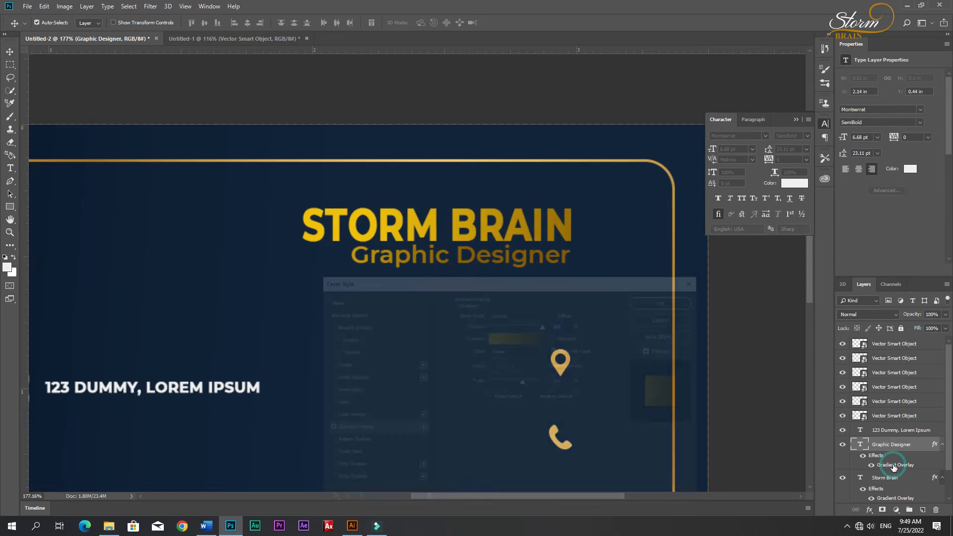
drag(495, 259, 577, 275)
click(661, 300)
key(ctrl+1)
scroll(536, 354, down, 1)
scroll(536, 353, up, 1)
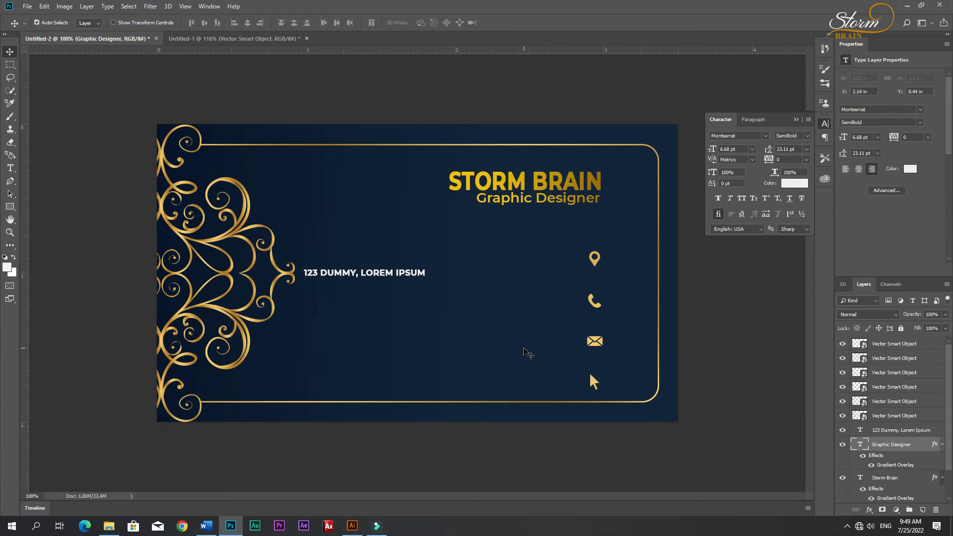
- Draw a thin rectangle, 259 px wide and 4 px high, beneath the Graphic Designer text
scroll(589, 308, up, 4)
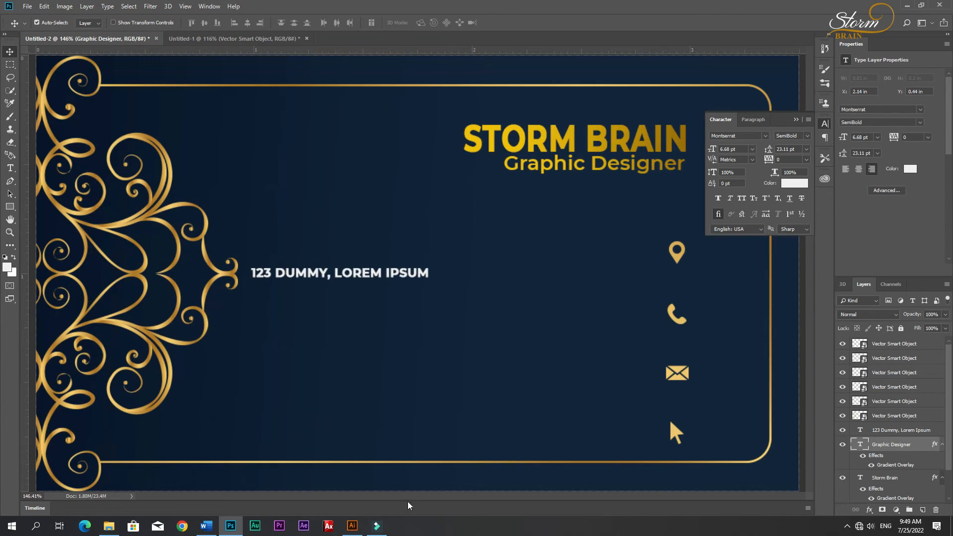
scroll(596, 353, up, 2)
drag(485, 495, 542, 491)
scroll(528, 464, up, 2)
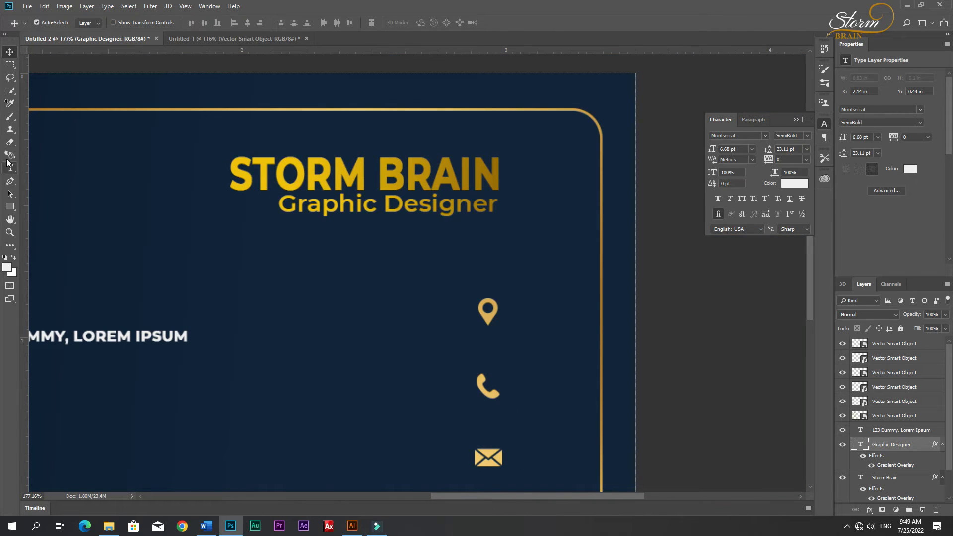
click(10, 206)
drag(272, 234, 500, 236)
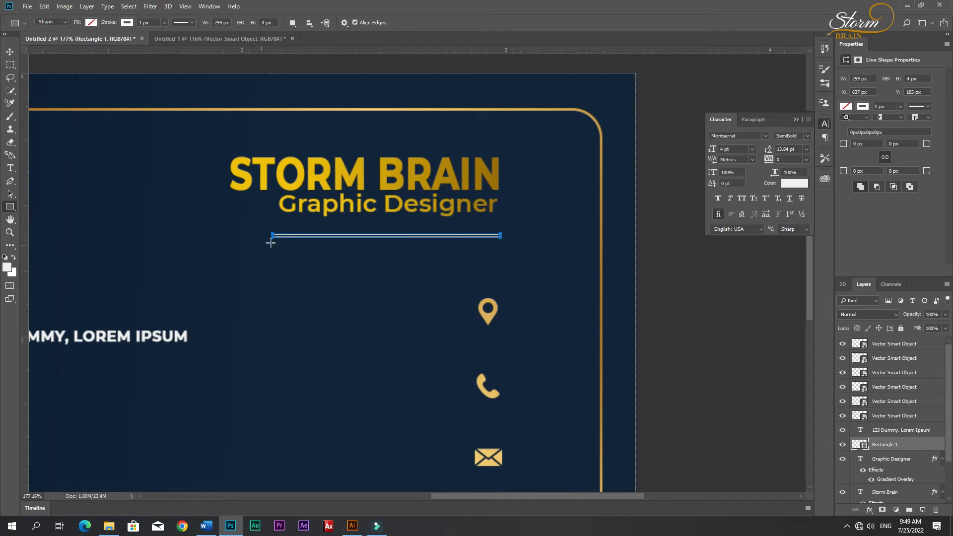
- Remove the thin rectangle's stroke and fill it with the linear gold gradient running horizontally along its length
click(126, 23)
click(84, 42)
click(90, 24)
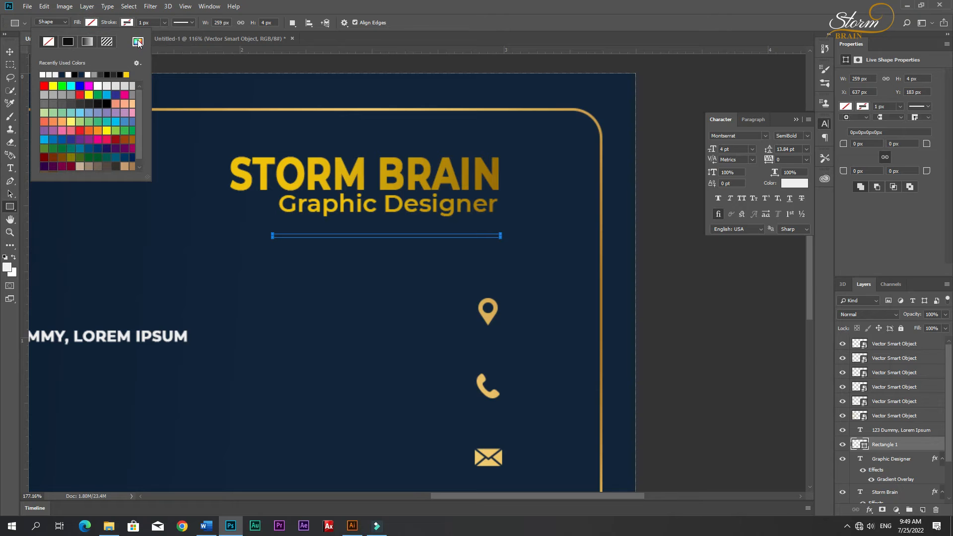
click(138, 42)
click(884, 191)
click(87, 41)
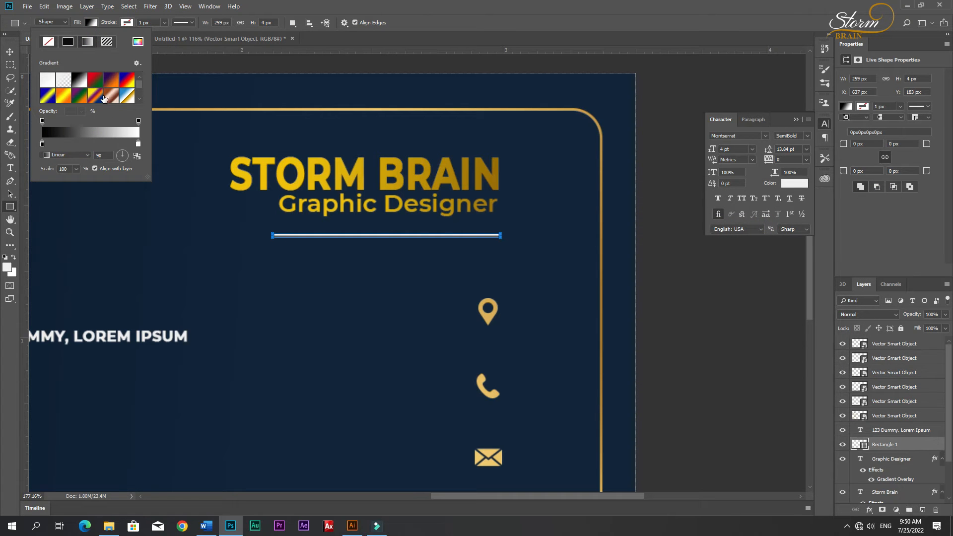
scroll(104, 98, down, 3)
click(47, 97)
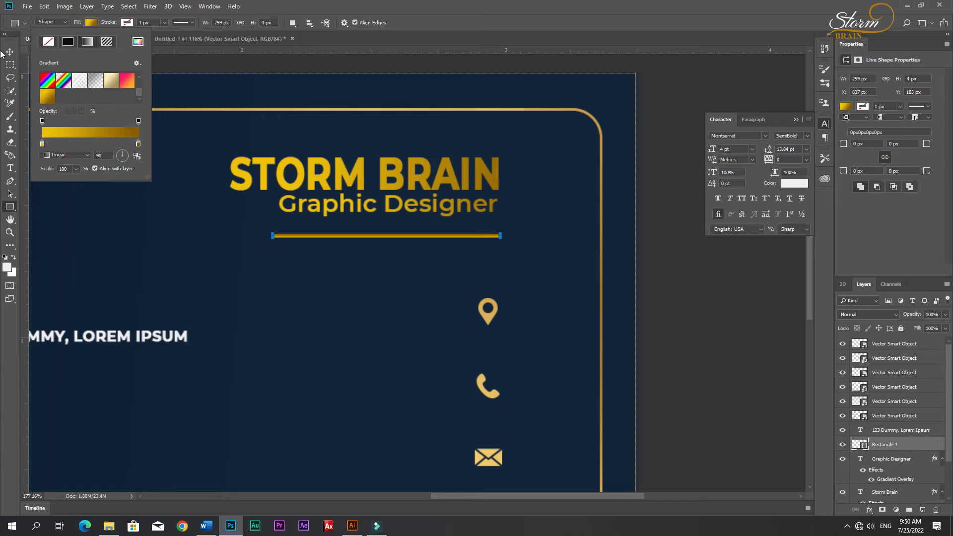
click(128, 156)
- Move the gold line up closer beneath Graphic Designer and shorten it from its left end to about 199 px wide
click(12, 52)
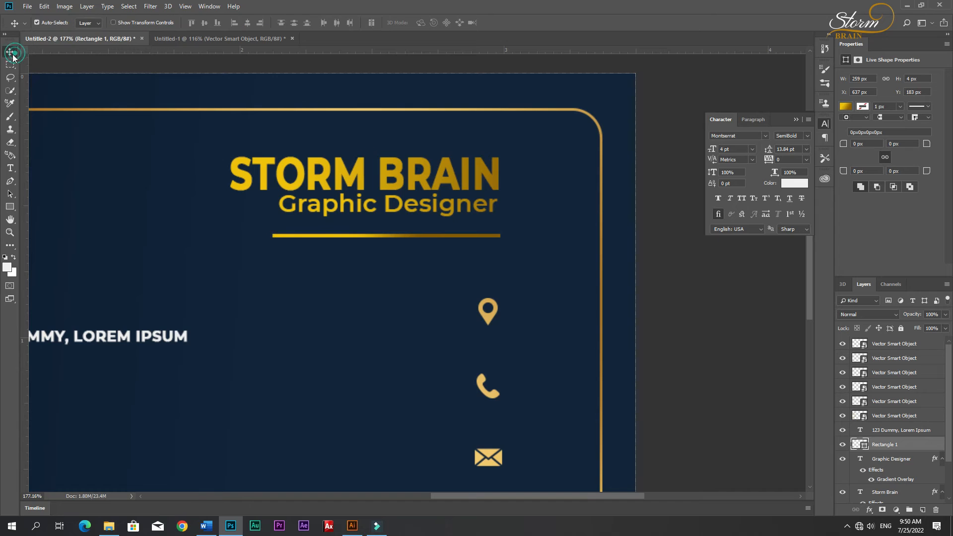
mouse_move(359, 236)
mouse_down()
mouse_move(376, 236)
mouse_move(349, 226)
mouse_up()
key(ctrl+t)
drag(269, 225, 319, 224)
key(Return)
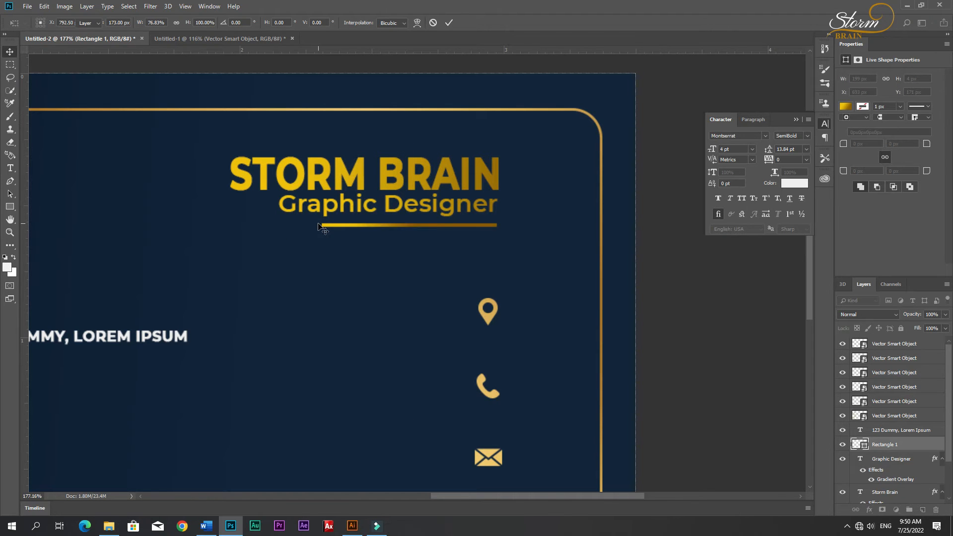
- Place the address text beside the location icon, scale it to about 5.41 pt, and put a copy beside each of the other three icons
key(ctrl+0)
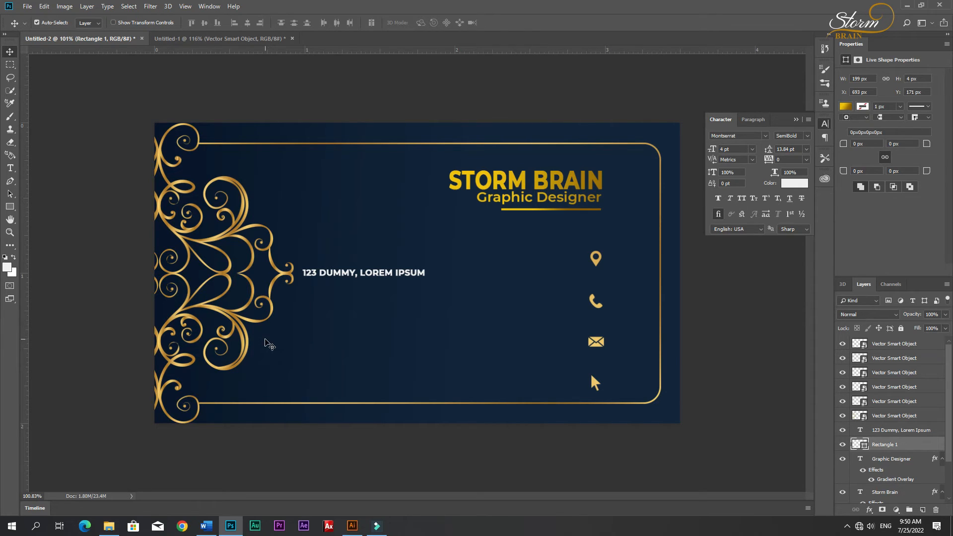
drag(363, 274, 509, 259)
key(ctrl+t)
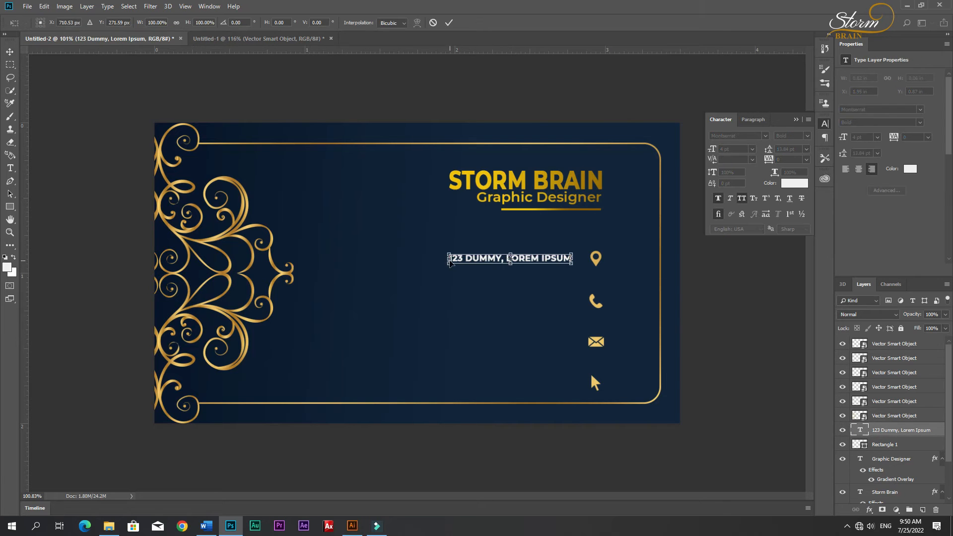
drag(450, 261, 455, 383)
key(Return)
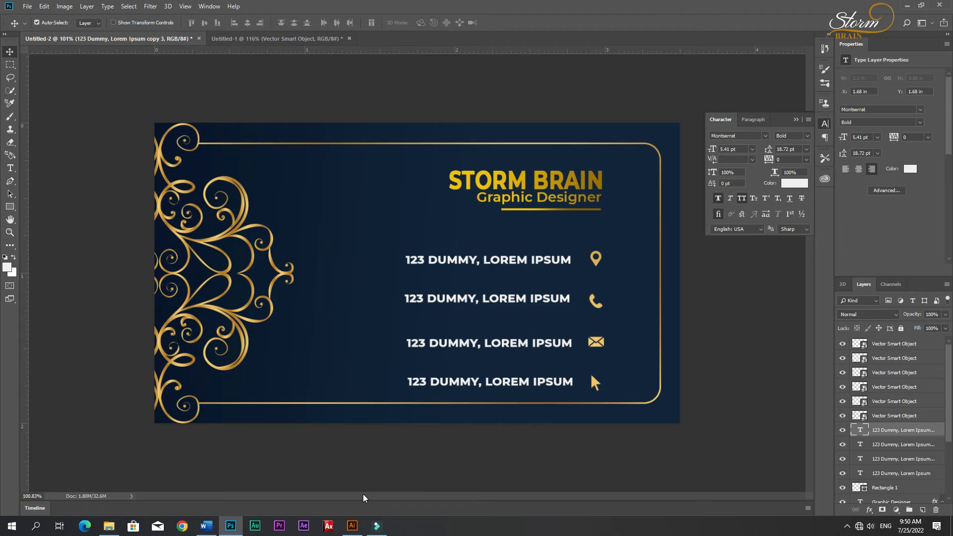
- Copy the phone number from the Word document and paste it over the text beside the phone icon in Photoshop
click(207, 525)
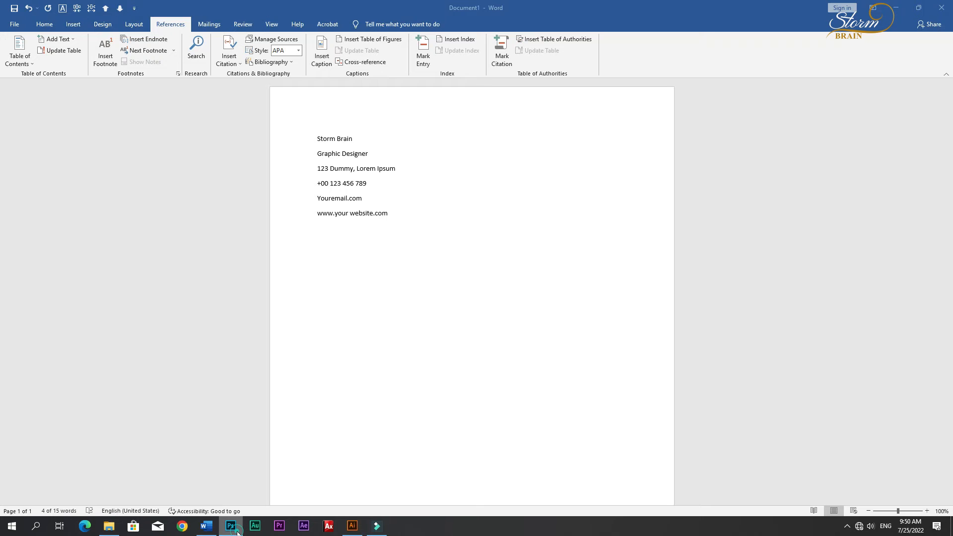
double_click(336, 183)
triple_click(340, 187)
key(ctrl+c)
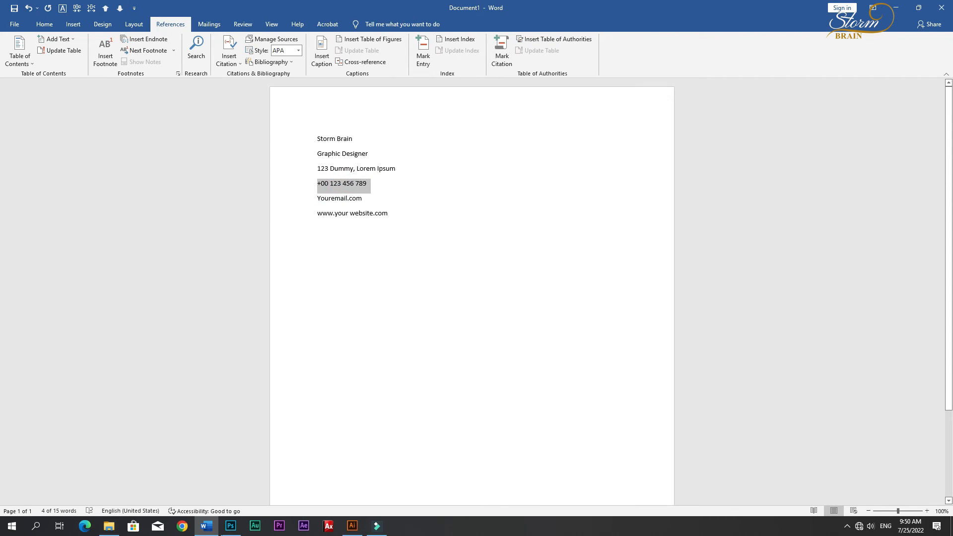
click(231, 526)
key(t)
click(515, 298)
key(ctrl+a)
key(ctrl+v)
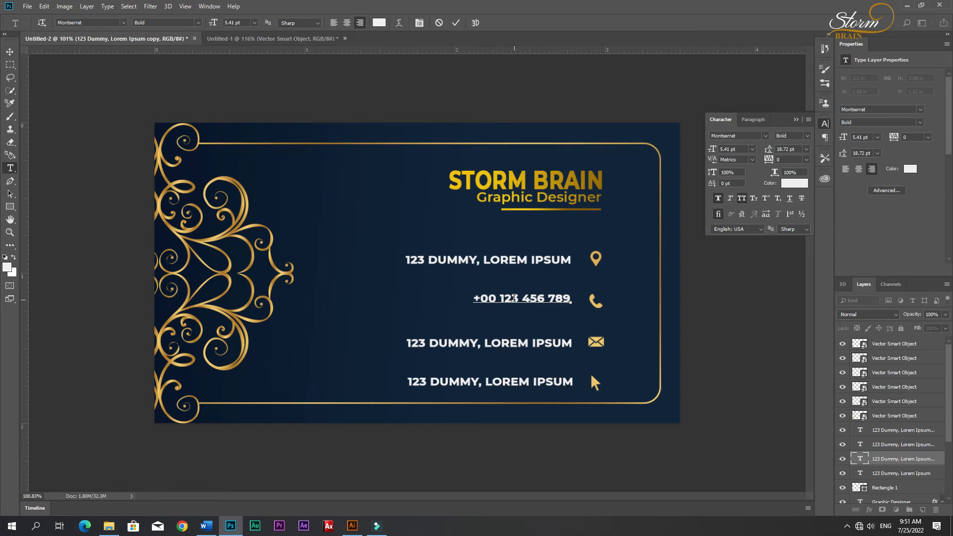
key(ctrl+Return)
- Copy the e-mail line from Word and use it to replace the text beside the envelope icon in Photoshop
click(206, 526)
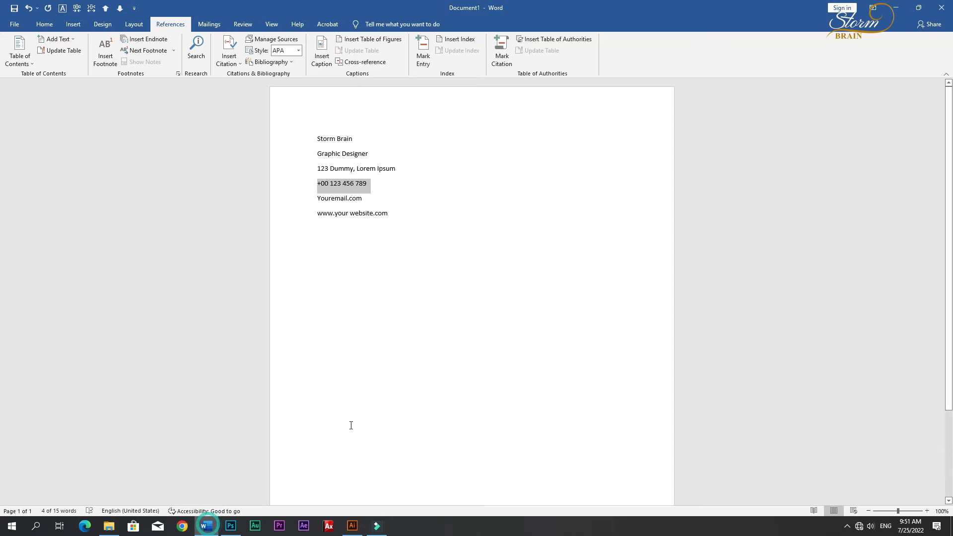
triple_click(340, 200)
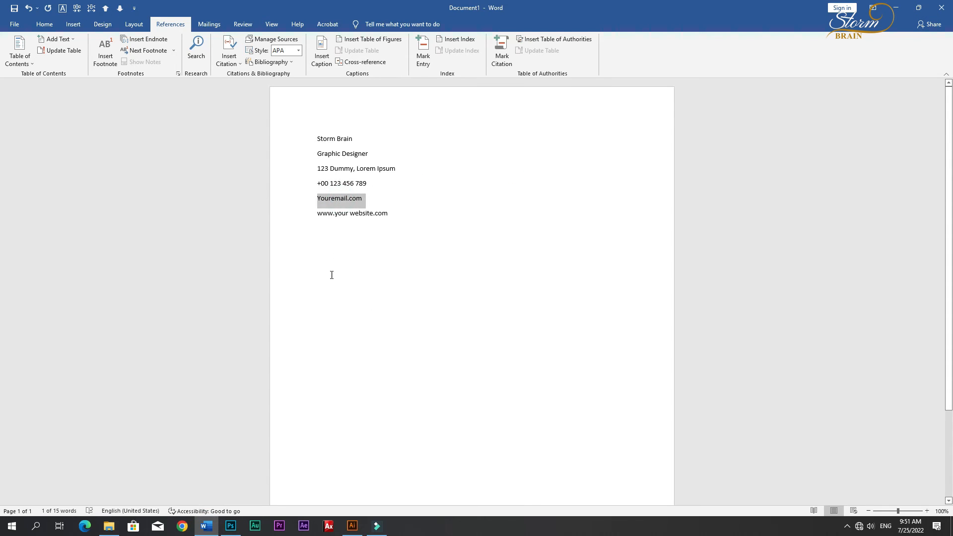
click(230, 526)
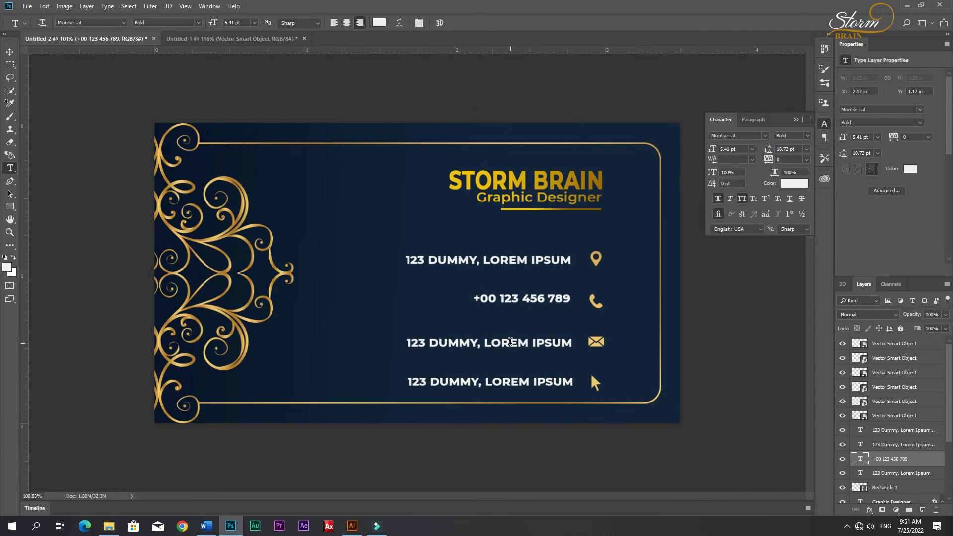
click(511, 342)
key(ctrl+a)
text(YOUREMAIL.COM)
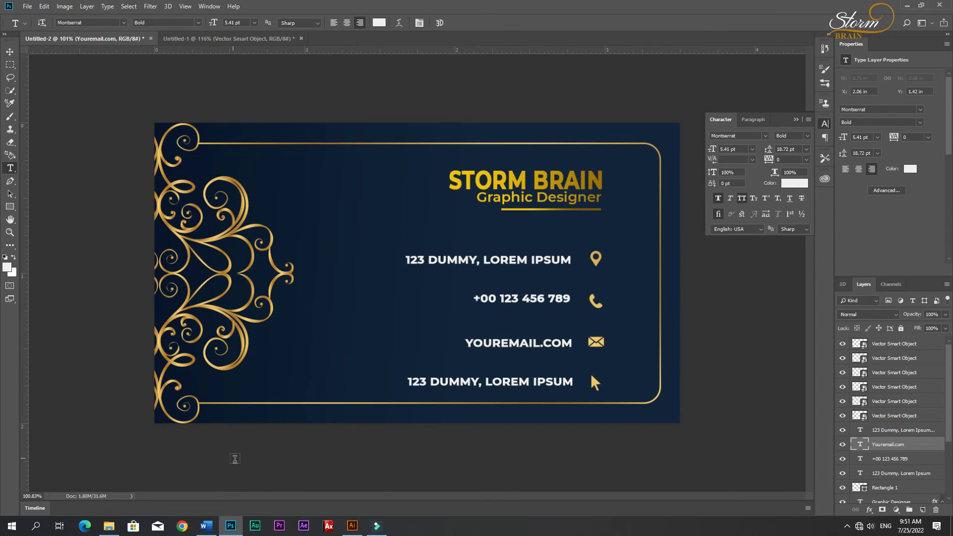
mouse_move(224, 522)
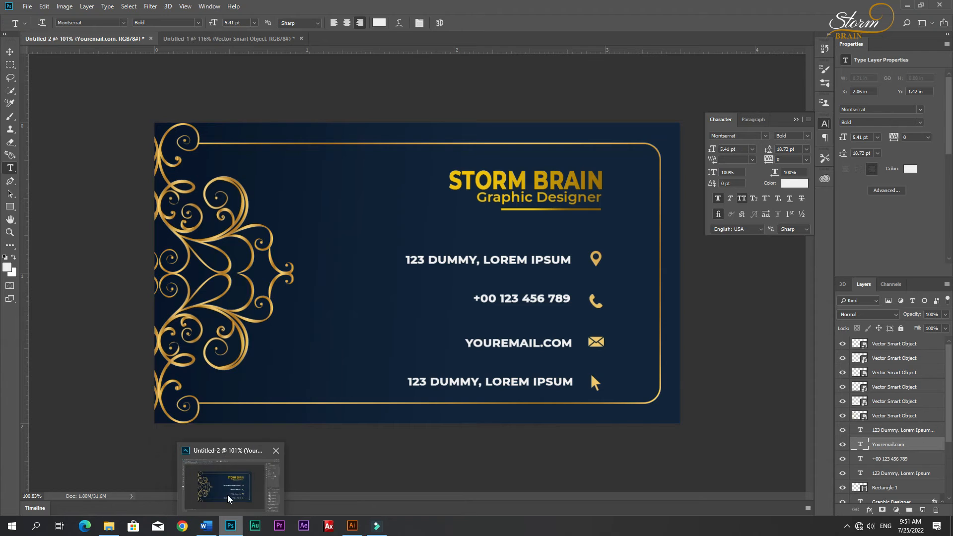
click(206, 525)
triple_click(351, 217)
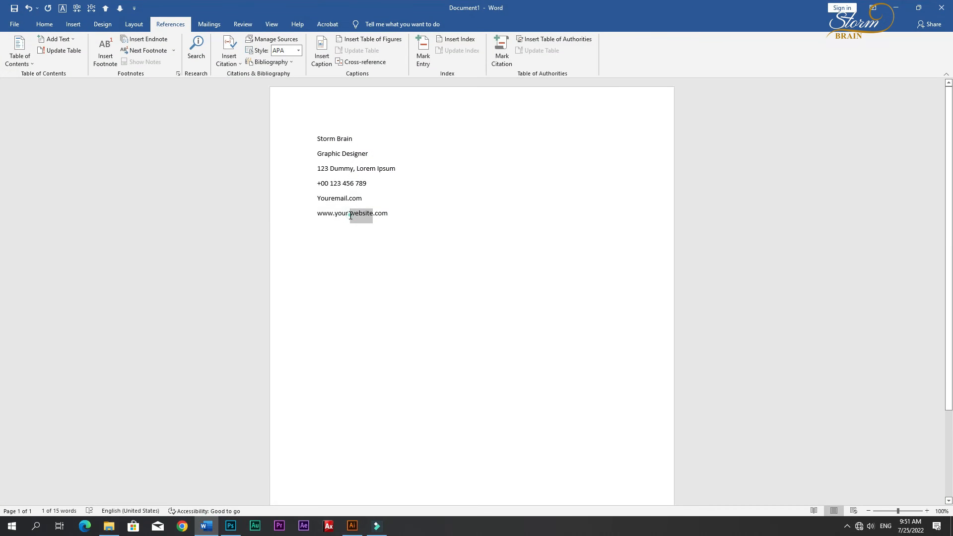
click(230, 526)
triple_click(475, 382)
text(WWW.YOUR WEBSITE.COM)
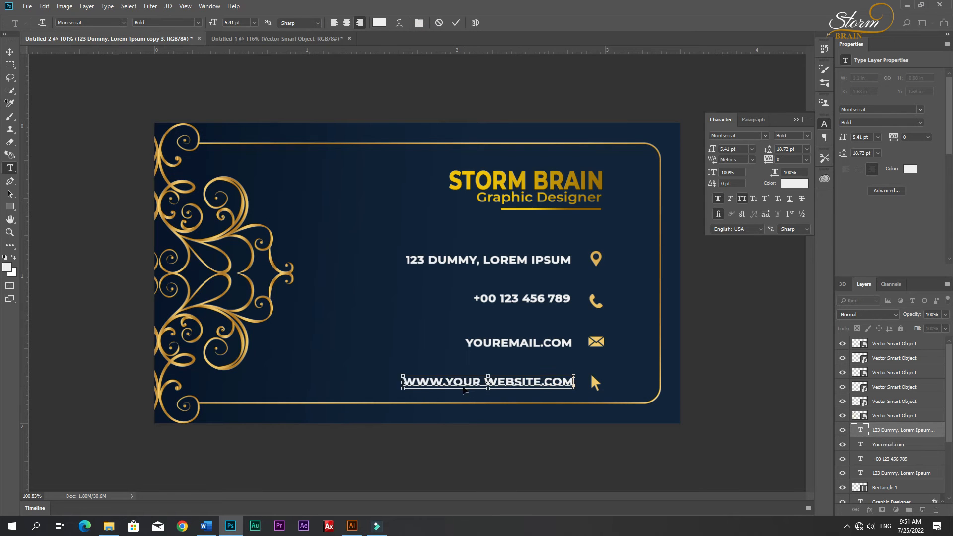
key(ctrl+Return)
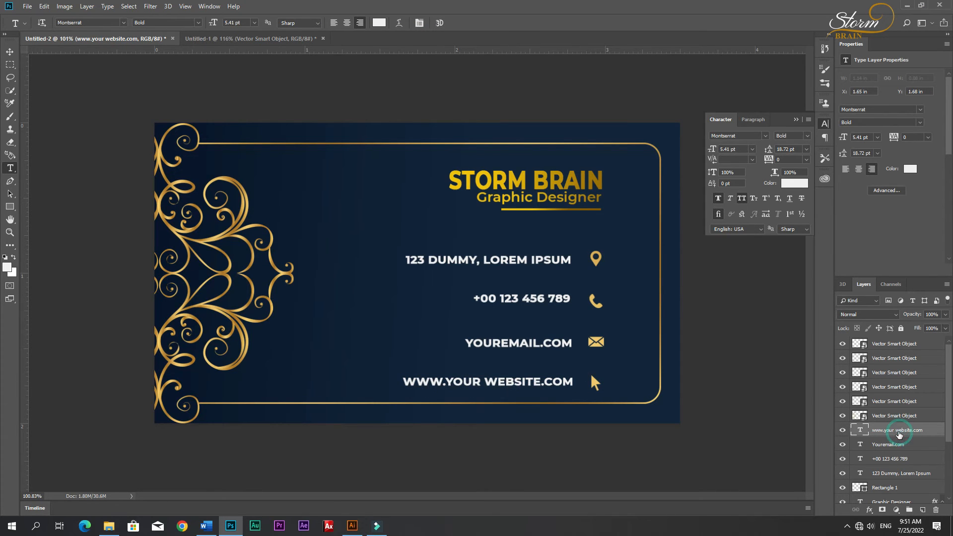
- Apply a gold Gradient Overlay to the website text
click(870, 510)
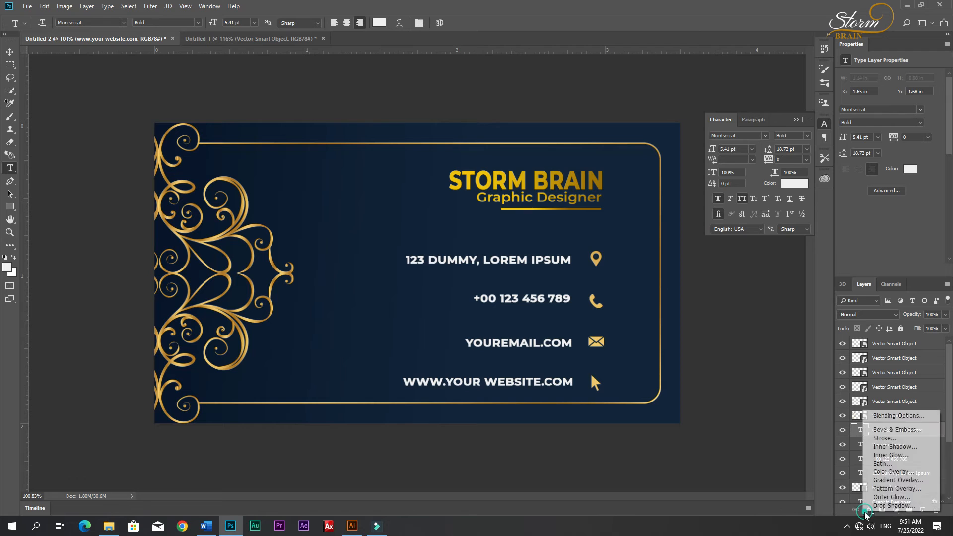
click(898, 480)
drag(536, 284, 802, 221)
click(899, 235)
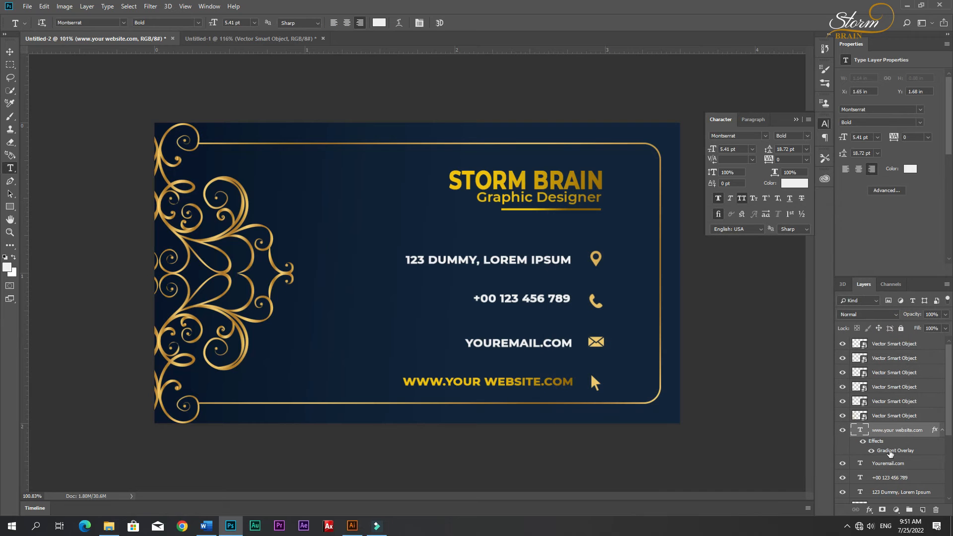
- Apply a gold Gradient Overlay to the e-mail text
click(891, 465)
click(869, 510)
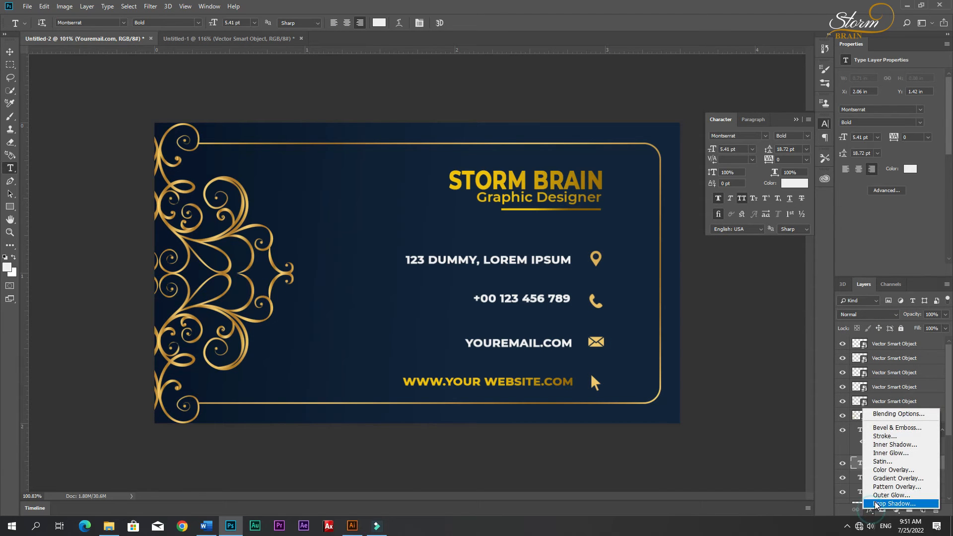
click(879, 479)
click(899, 234)
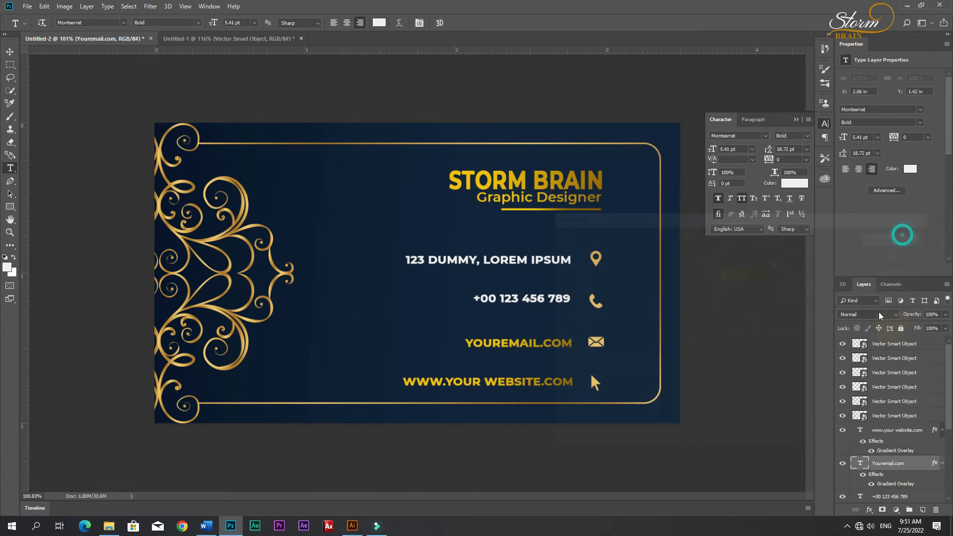
- Apply a gold Gradient Overlay to the phone number text
scroll(897, 463, down, 2)
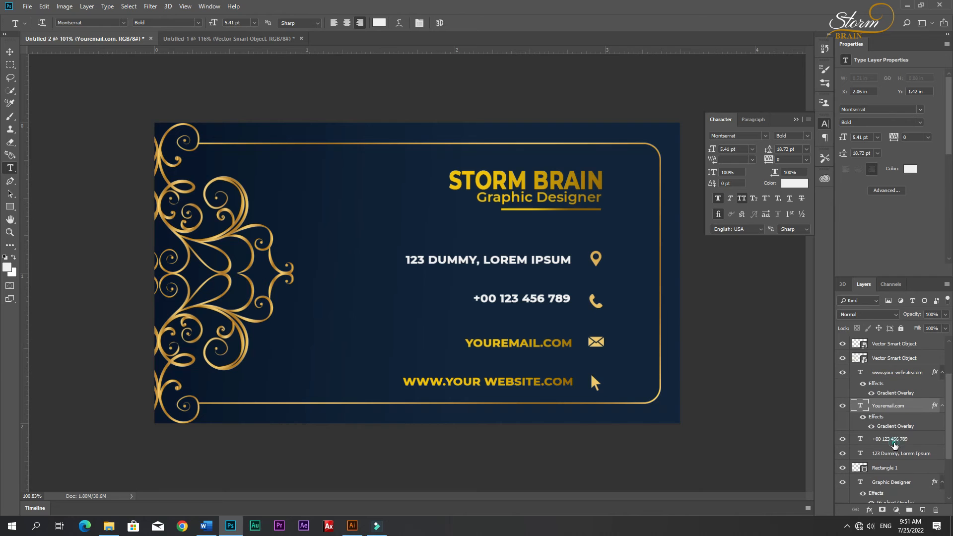
click(894, 441)
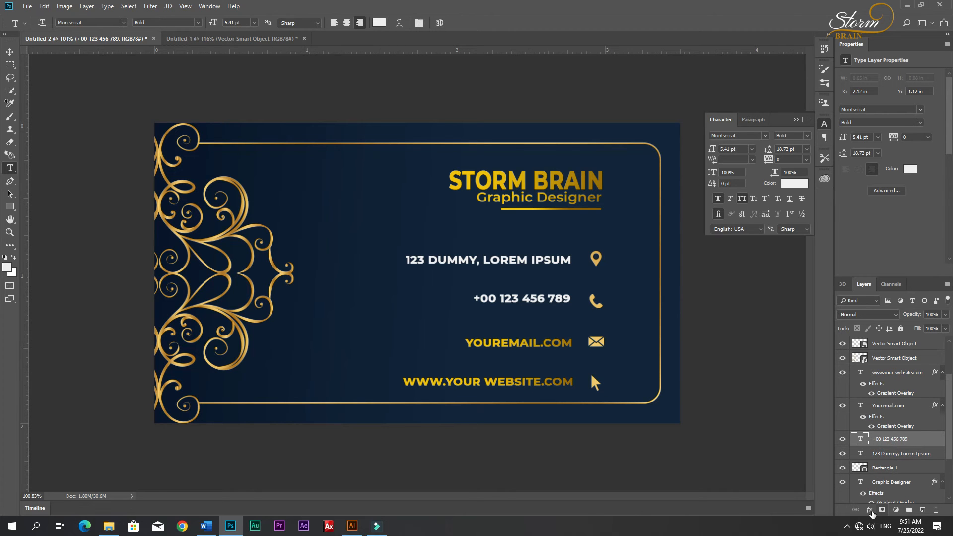
click(870, 510)
click(882, 480)
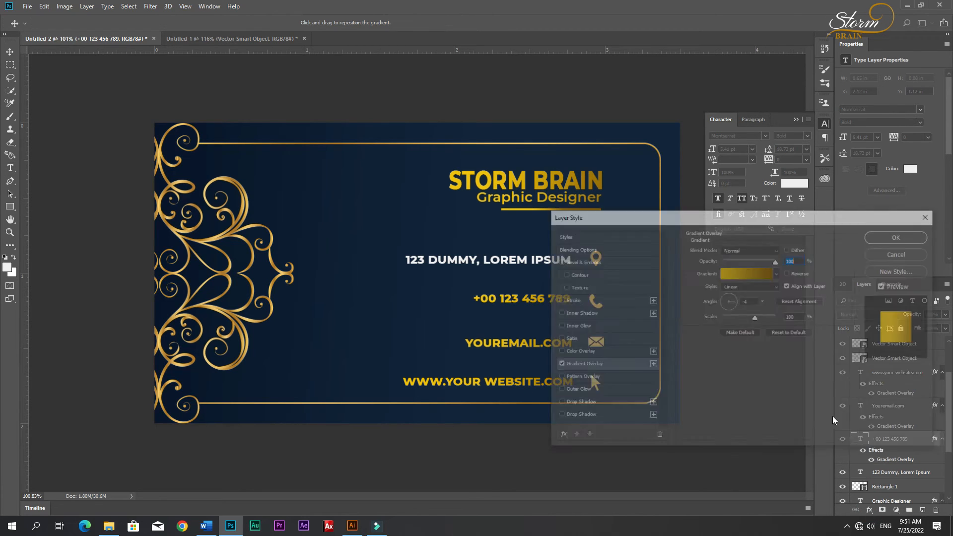
click(893, 238)
- Apply a gold Gradient Overlay to the address text
scroll(886, 471, down, 2)
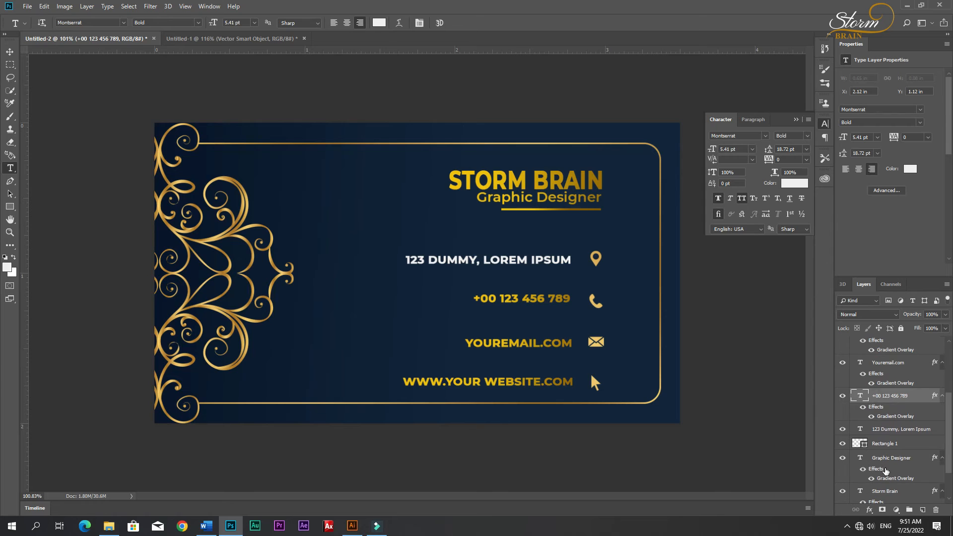
click(894, 430)
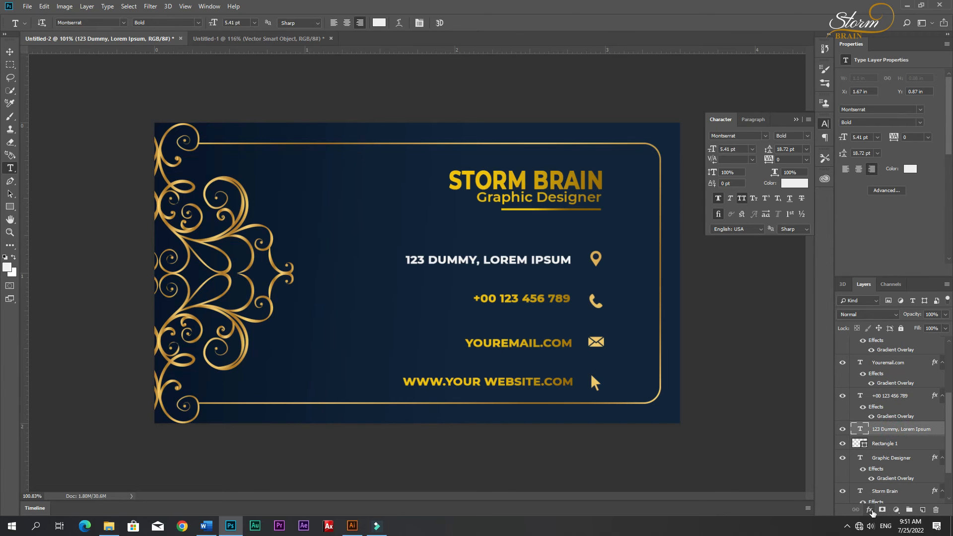
click(869, 511)
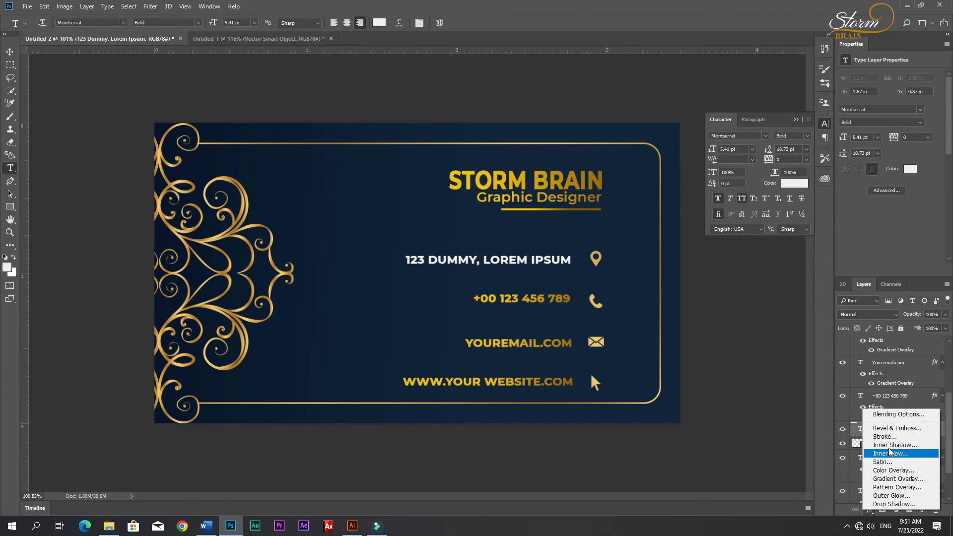
click(892, 479)
click(908, 241)
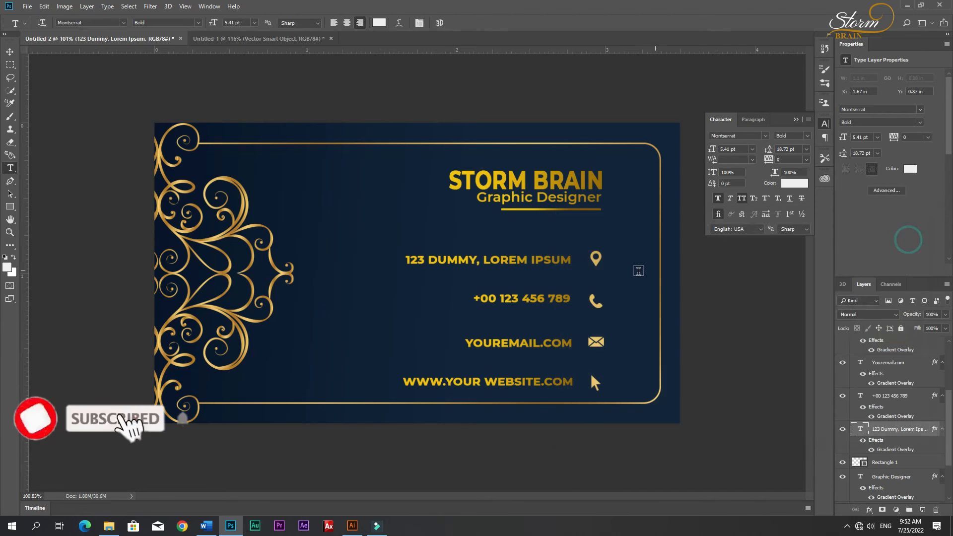
- Align the vertical centers of the location pin and the address text, and move the pair down closer to the phone line
click(9, 54)
scroll(638, 268, up, 5)
click(665, 253)
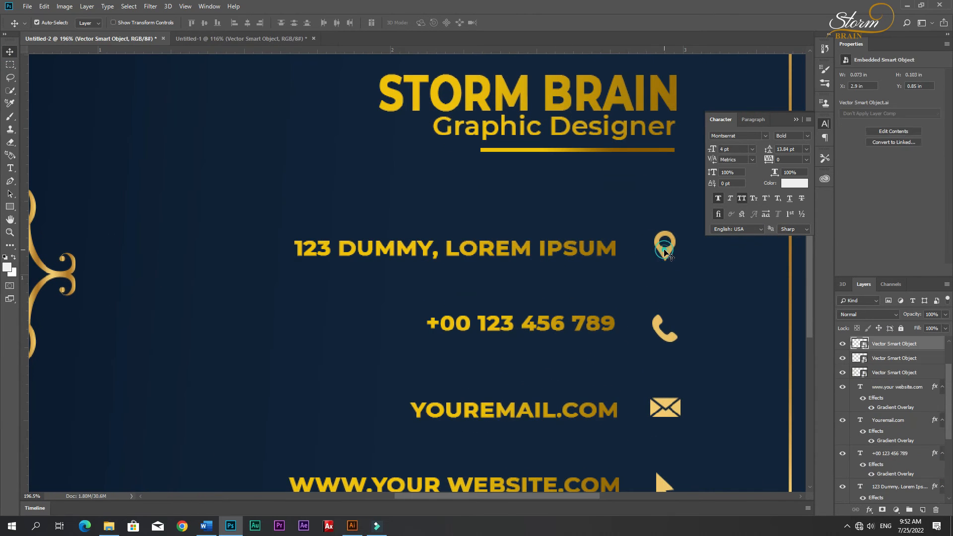
shift+click(612, 248)
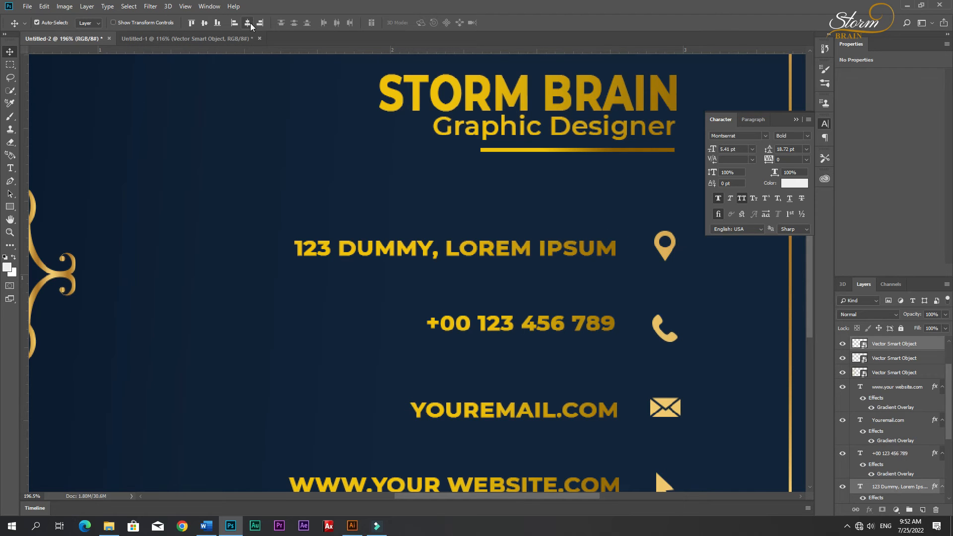
click(204, 23)
drag(658, 255, 666, 281)
- Align the vertical centers of the phone icon and the phone number text, and nudge the pair into place below the address line
click(660, 332)
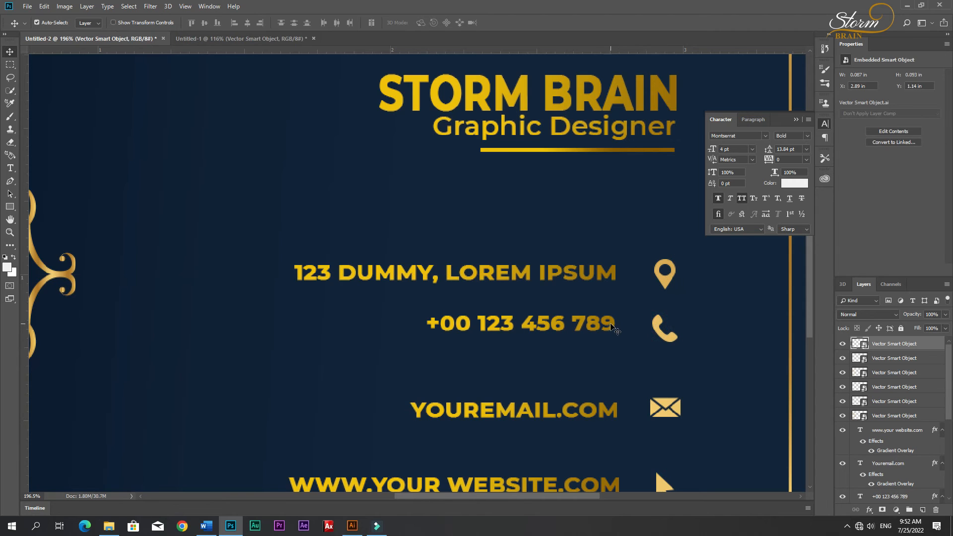
shift+click(614, 327)
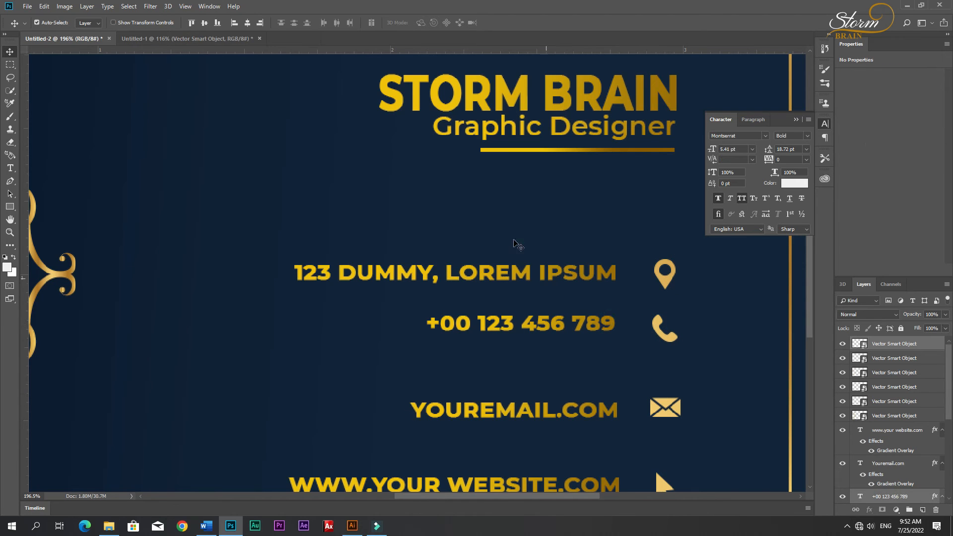
click(205, 23)
mouse_move(656, 326)
mouse_down()
mouse_move(653, 341)
mouse_move(655, 328)
mouse_up()
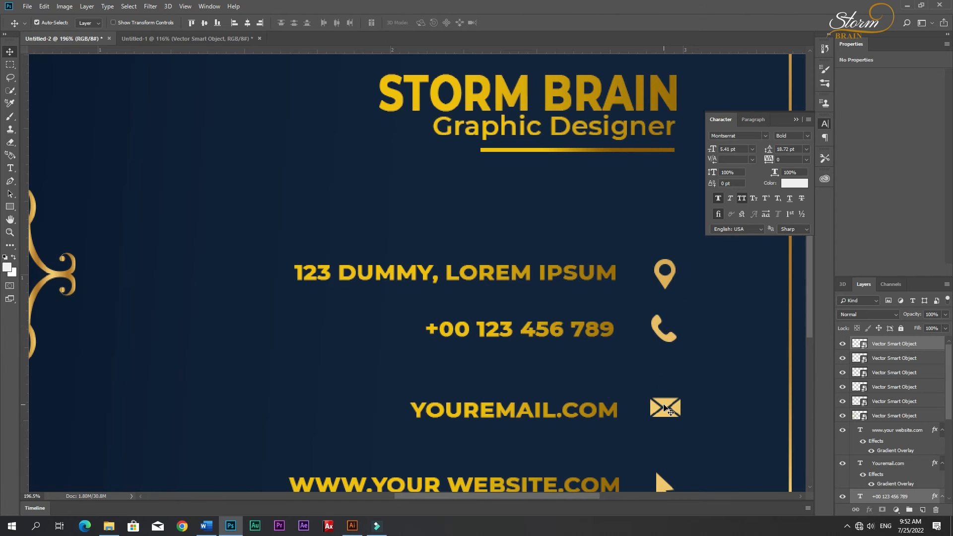
- Align the vertical centers of the envelope icon and e-mail text, and move the pair up beneath the phone line, flush with its text end
click(665, 408)
shift+click(614, 410)
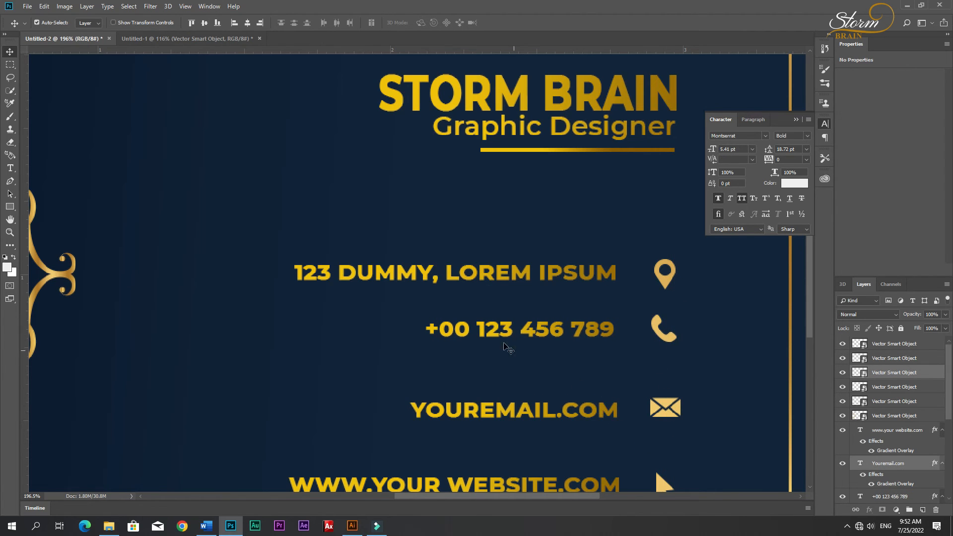
click(204, 23)
drag(664, 404, 666, 373)
scroll(668, 459, down, 2)
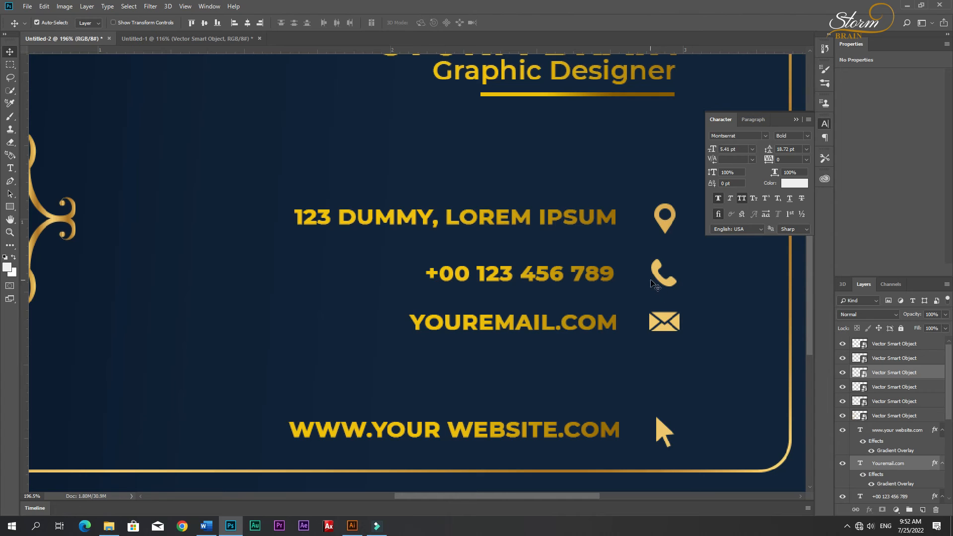
drag(666, 321, 663, 320)
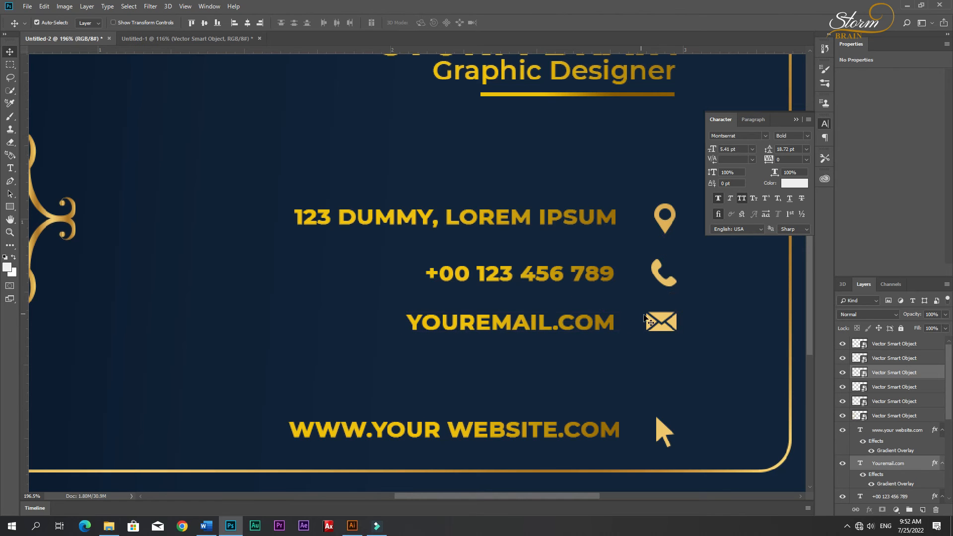
- Align the vertical centers of the cursor icon and website text, and move the pair up just below the e-mail line
click(659, 420)
shift+click(621, 429)
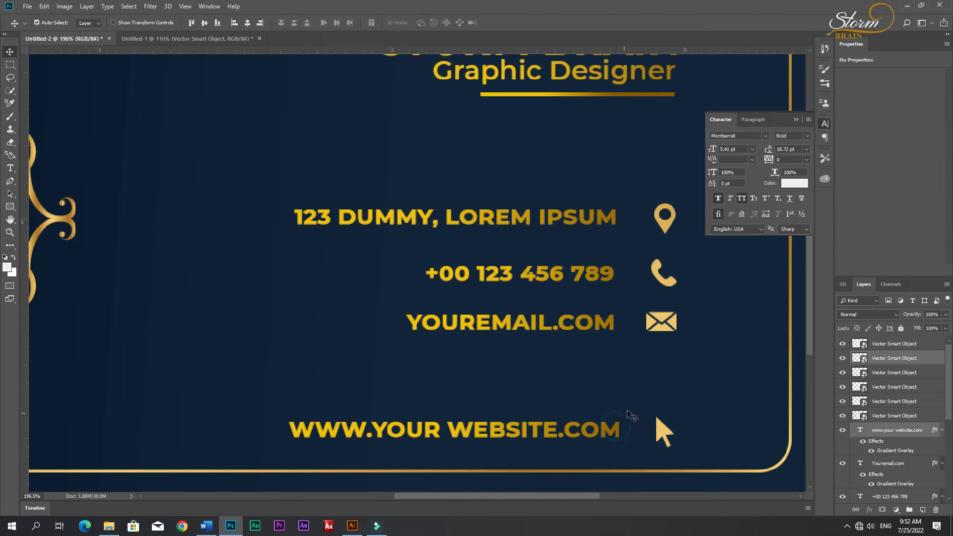
click(204, 22)
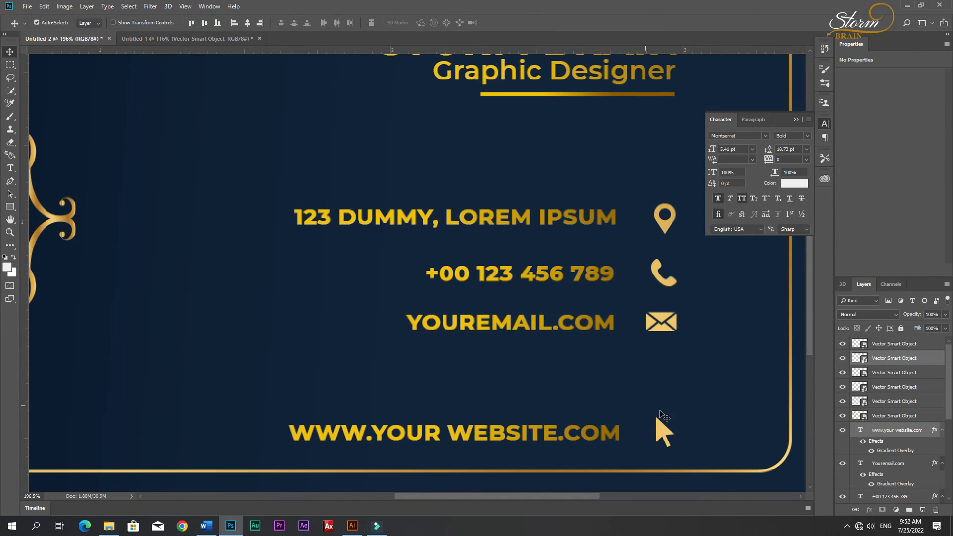
drag(668, 438, 666, 372)
scroll(648, 385, down, 2)
scroll(647, 385, up, 3)
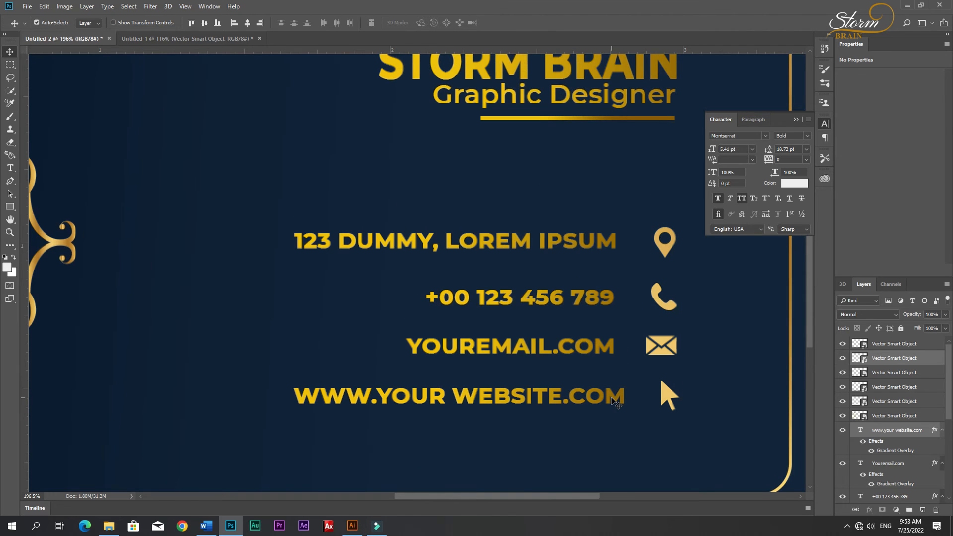
- Align the right edges of the address, phone, e-mail and website texts
click(605, 348)
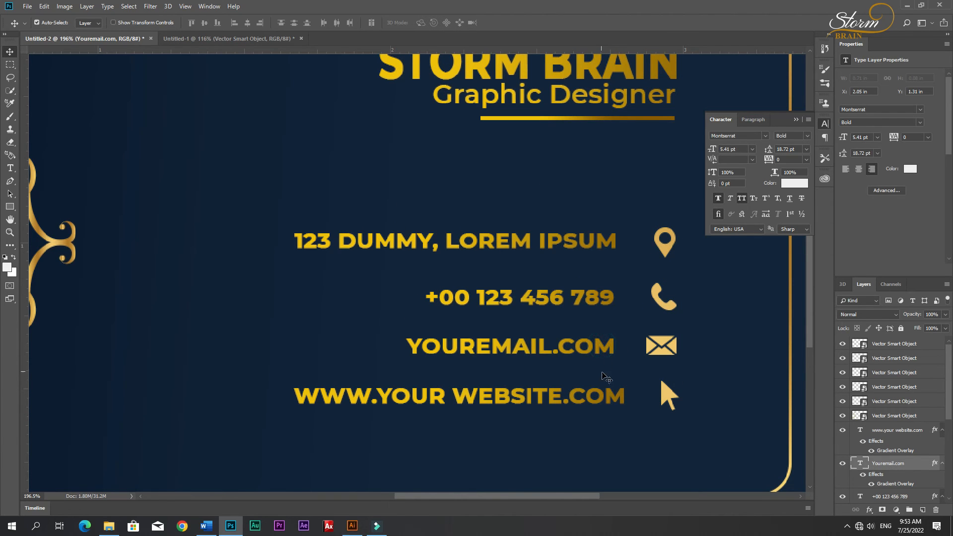
shift+click(616, 401)
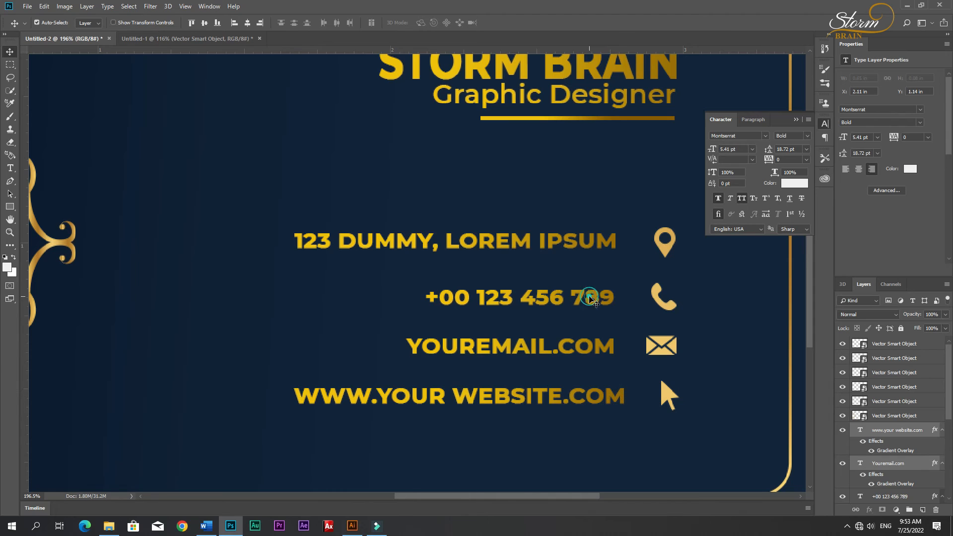
shift+click(590, 243)
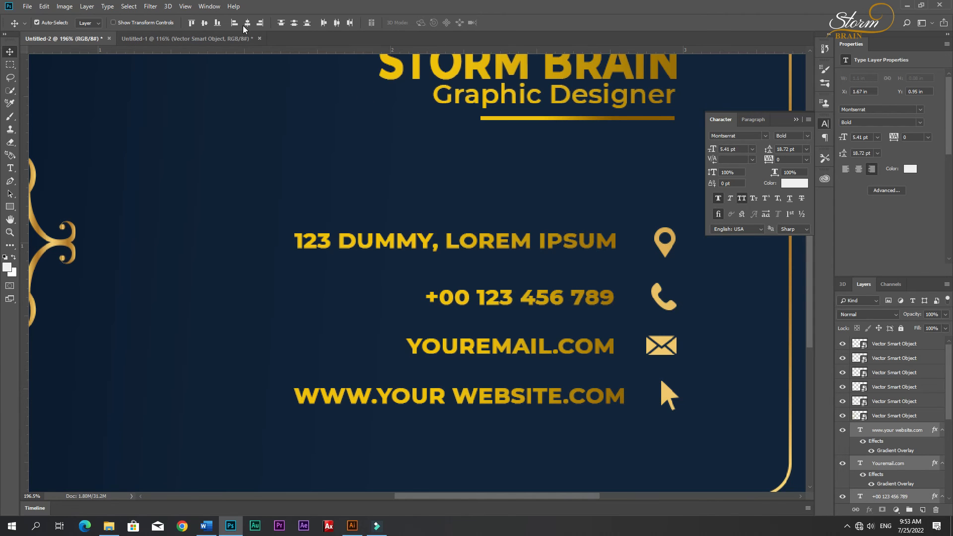
click(258, 22)
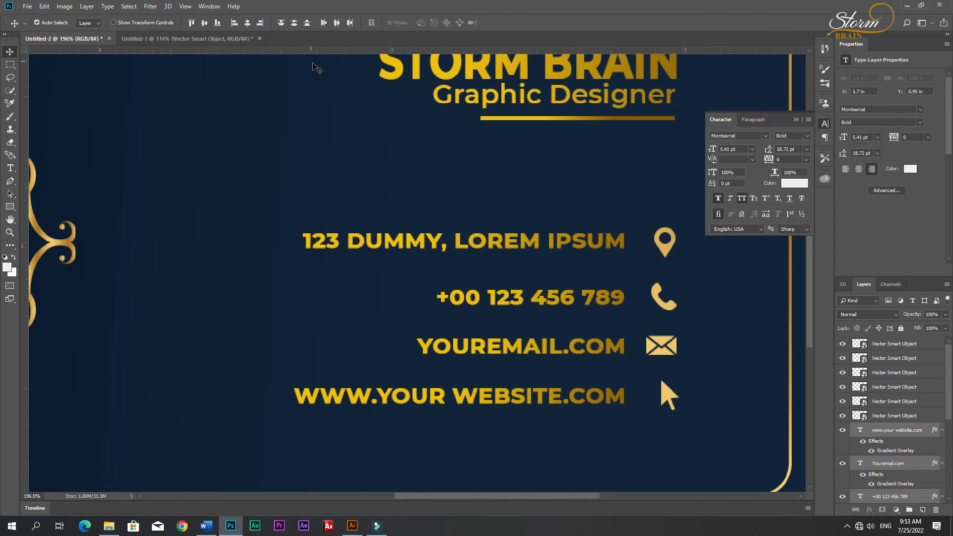
- Add the four contact icons to the selected texts and move the whole contact block slightly down on the card
shift+click(670, 397)
shift+click(665, 344)
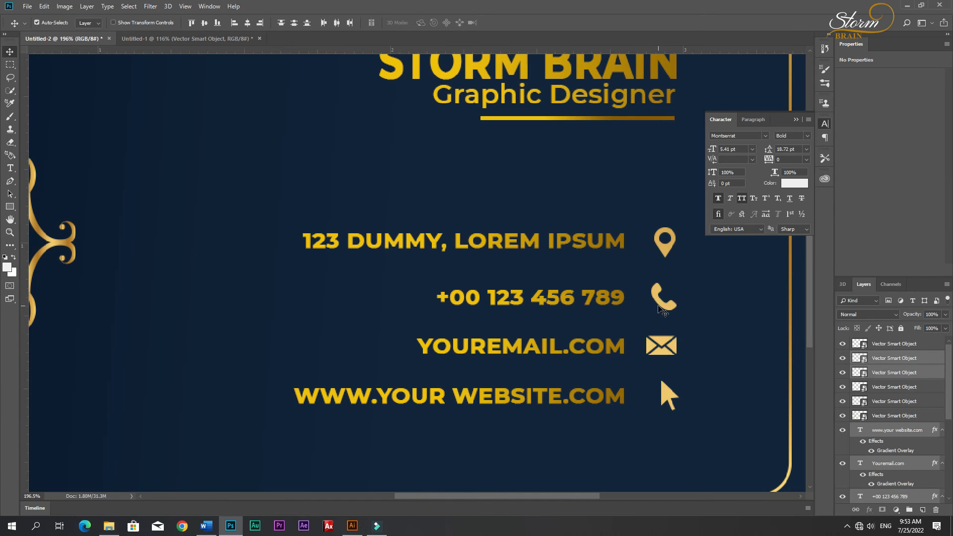
shift+click(660, 296)
shift+click(664, 243)
drag(663, 246, 664, 265)
key(ctrl+0)
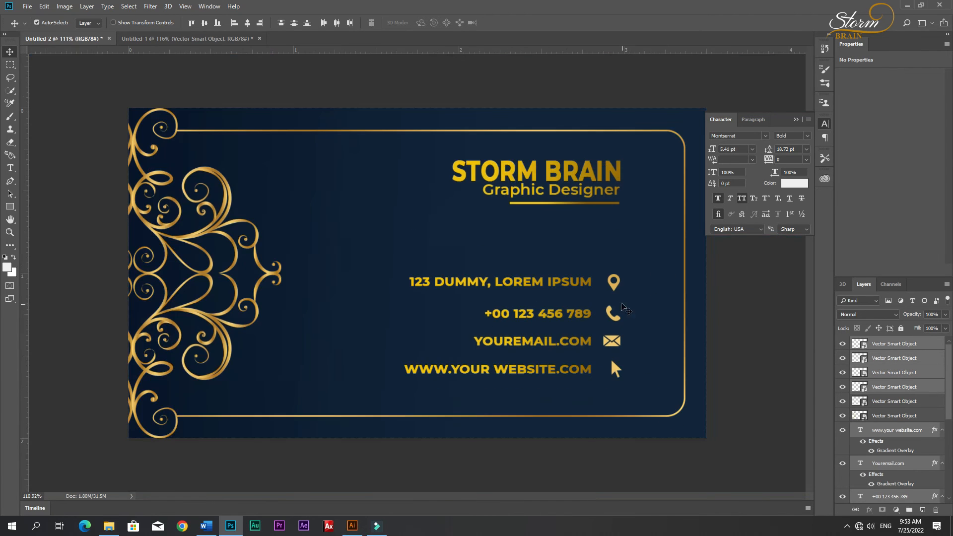
- Move the "STORM BRAIN" name, the "Graphic Designer" title and the gold underline together down toward the contact block
click(609, 294)
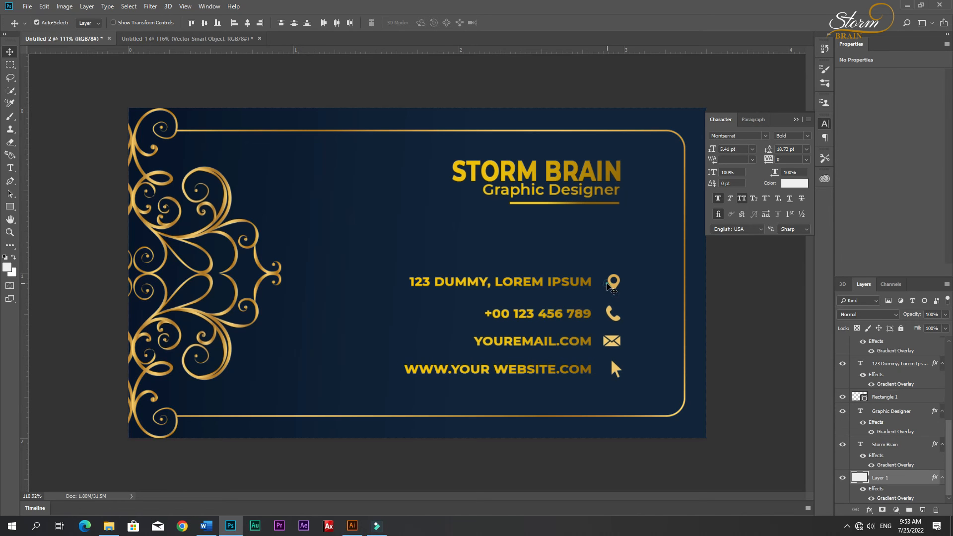
click(576, 204)
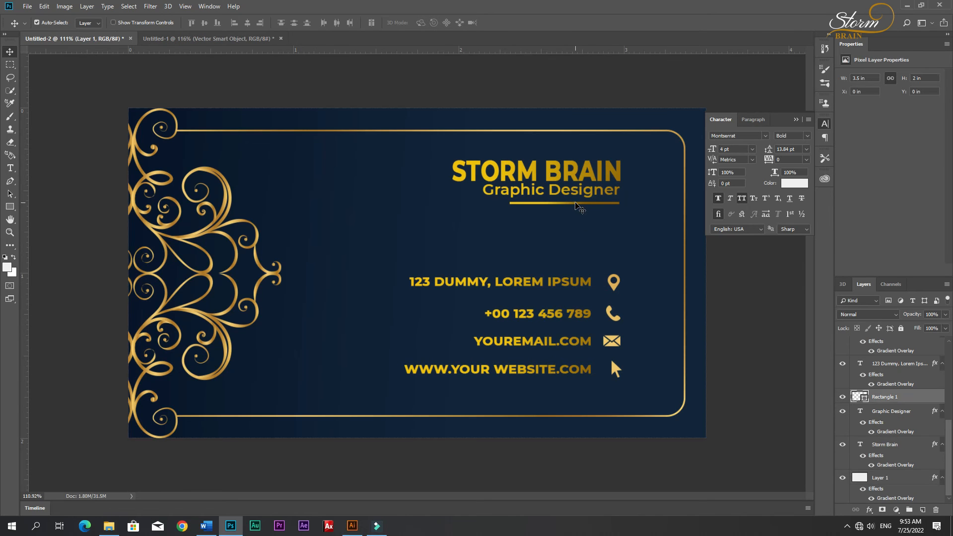
shift+click(560, 166)
shift+click(564, 193)
drag(564, 193, 566, 216)
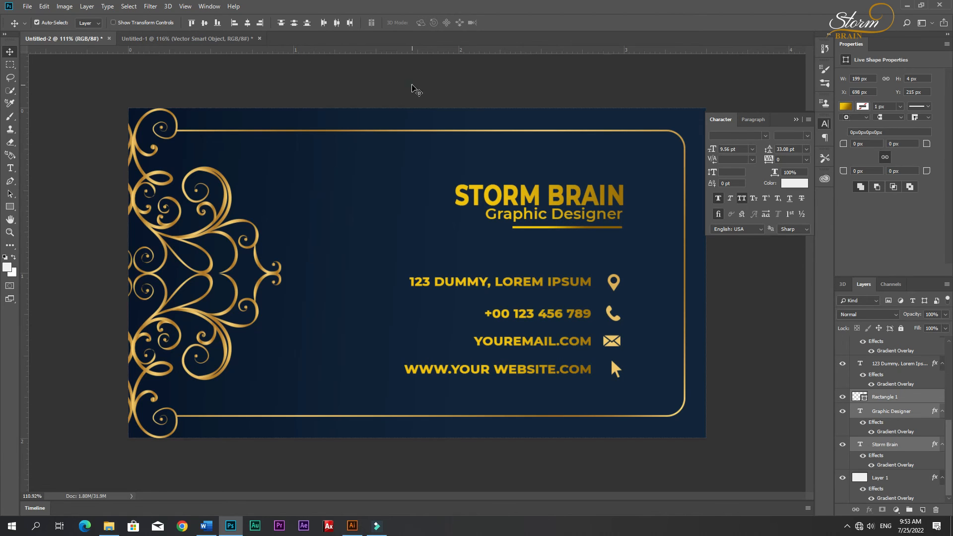
click(412, 86)
- Put the background layer, Layer 1, into a new group and name the group "BG"
scroll(879, 447, up, 4)
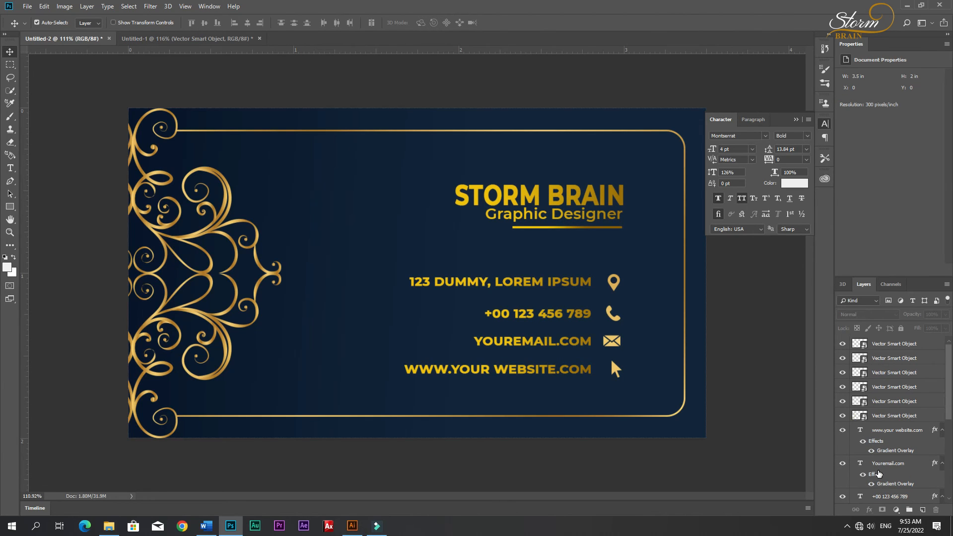
click(624, 407)
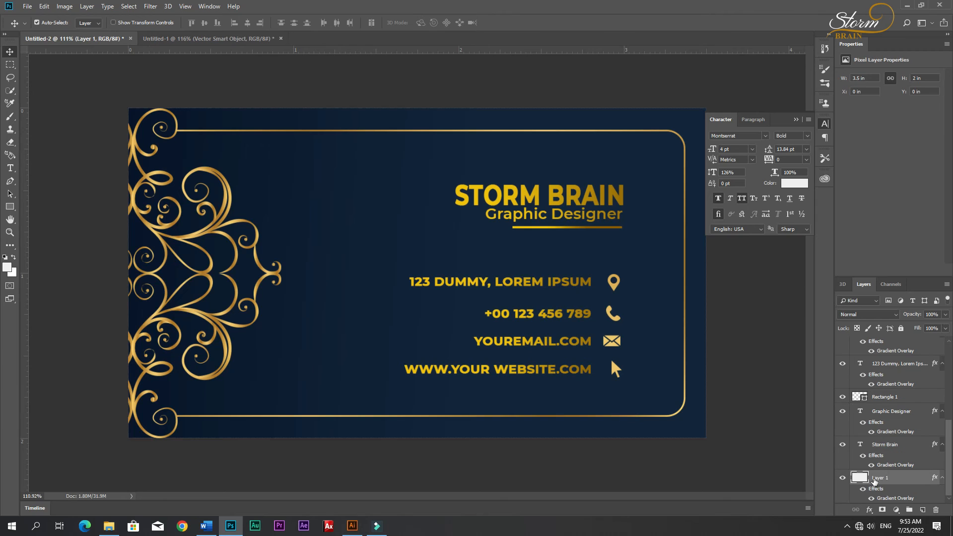
drag(898, 482, 909, 510)
click(853, 478)
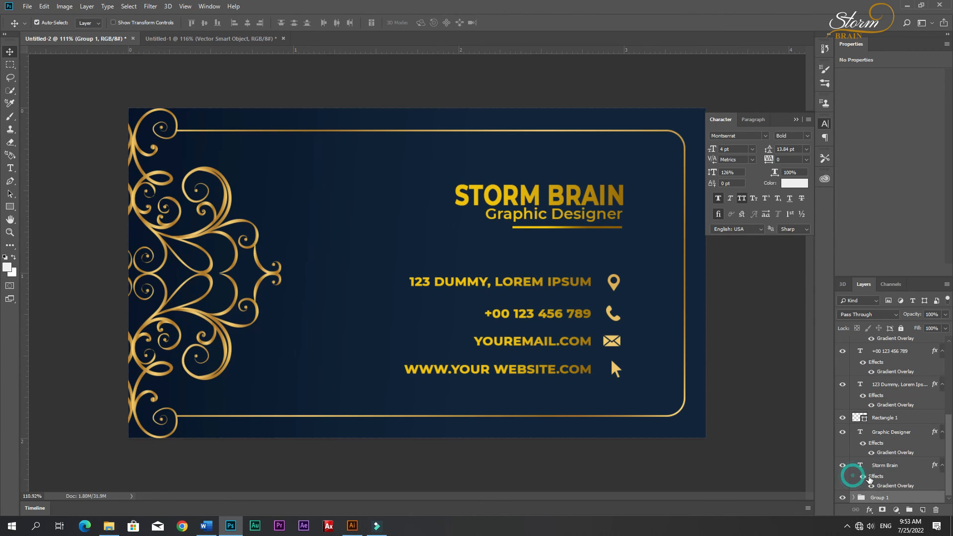
double_click(879, 497)
key(Return)
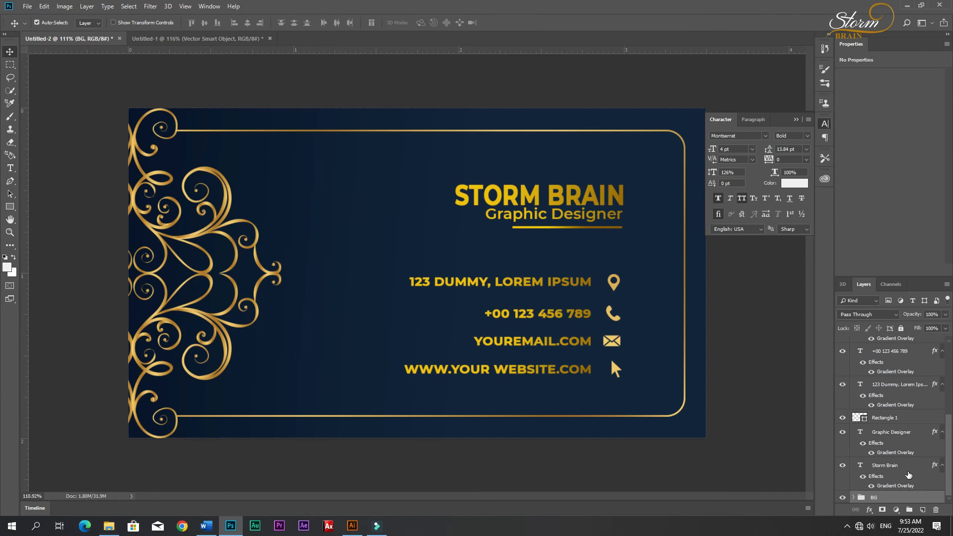
- Group all text, line and vector layers above the BG group and name the new group "Front"
click(898, 465)
scroll(894, 397, up, 5)
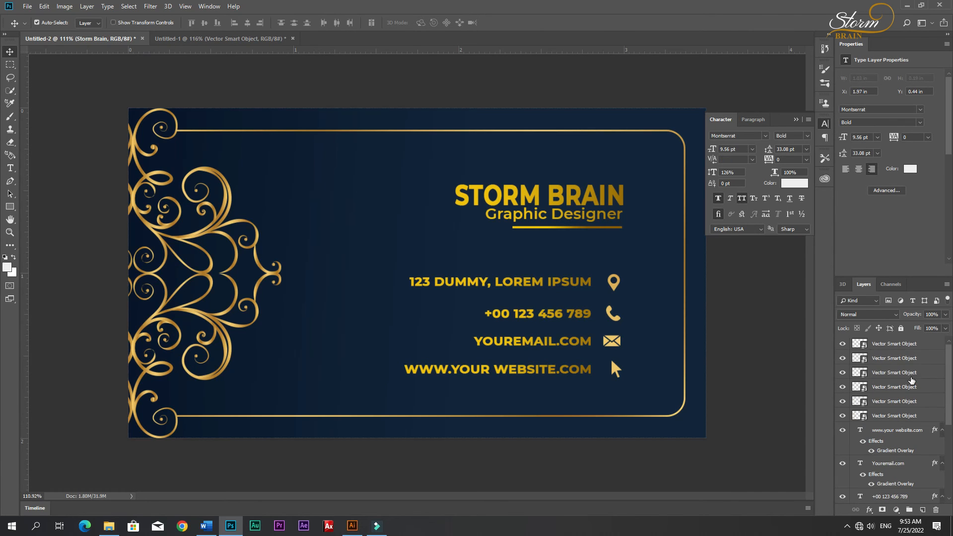
shift+click(908, 344)
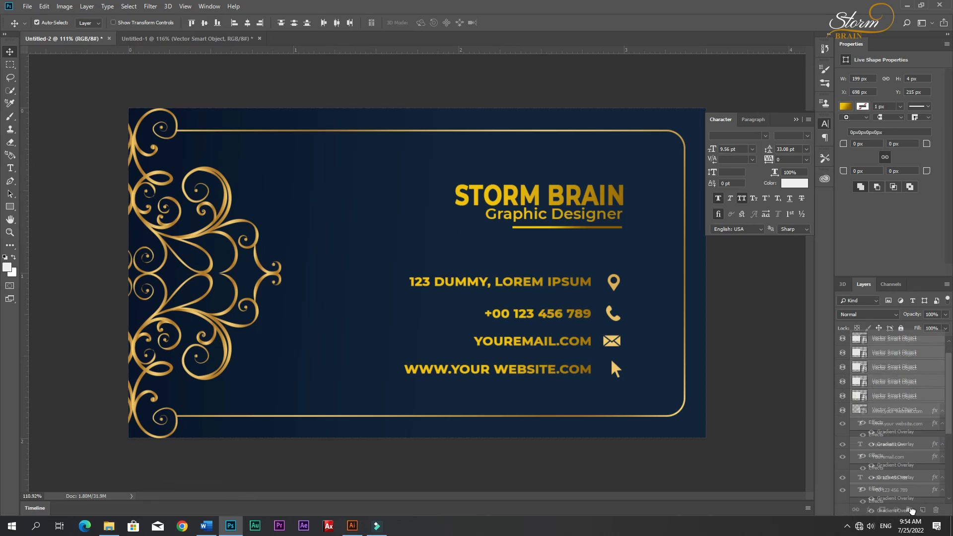
key(ctrl+g)
double_click(879, 343)
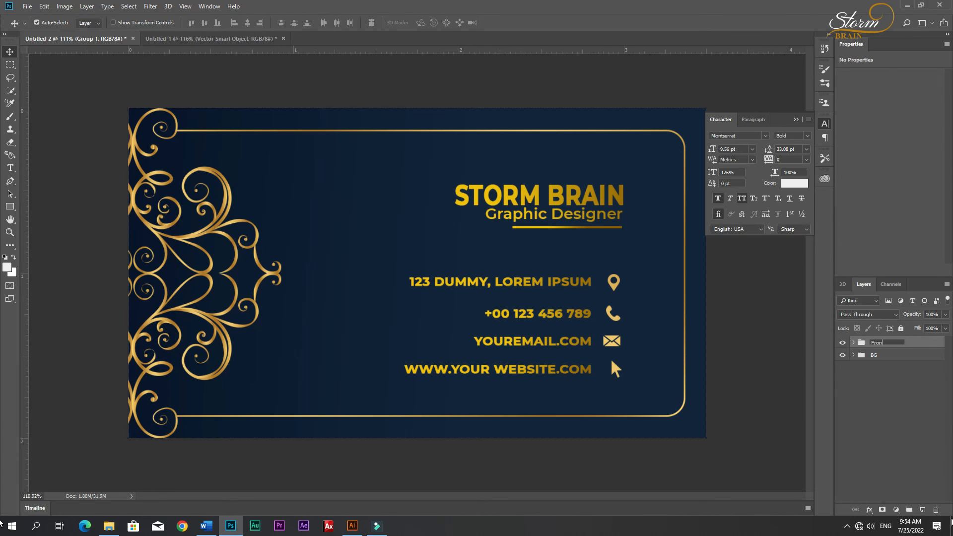
key(Return)
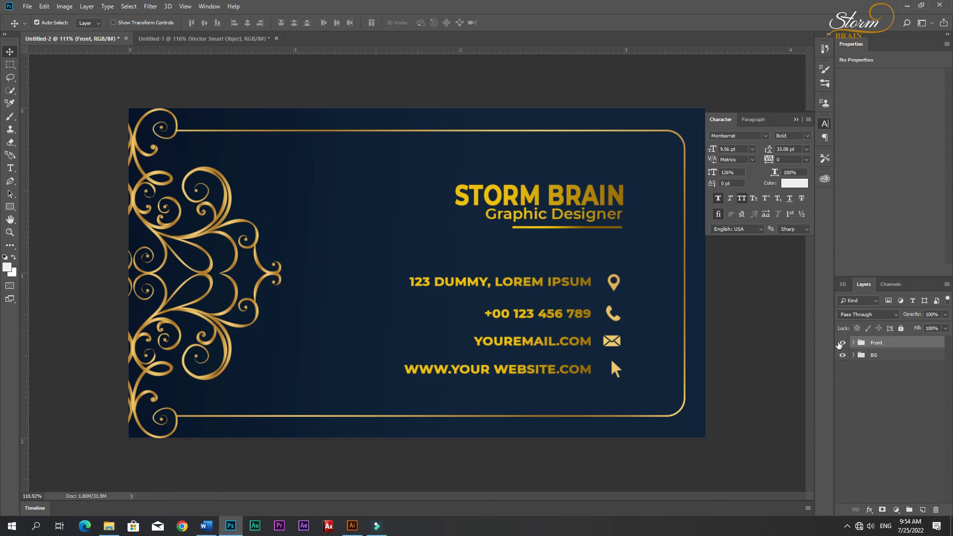
- Hide the Front group and copy the gold ornament from the Untitled-1 document into a new group above it
click(843, 343)
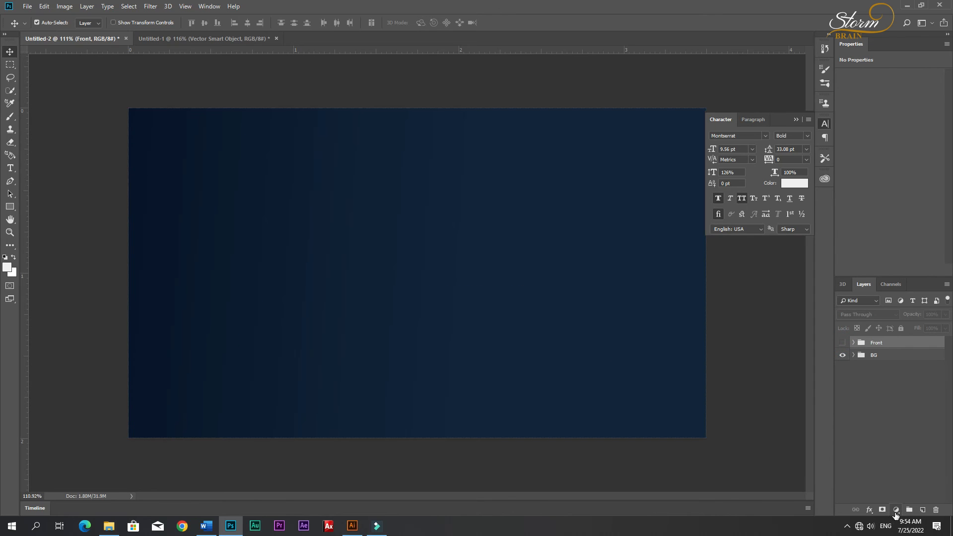
click(910, 509)
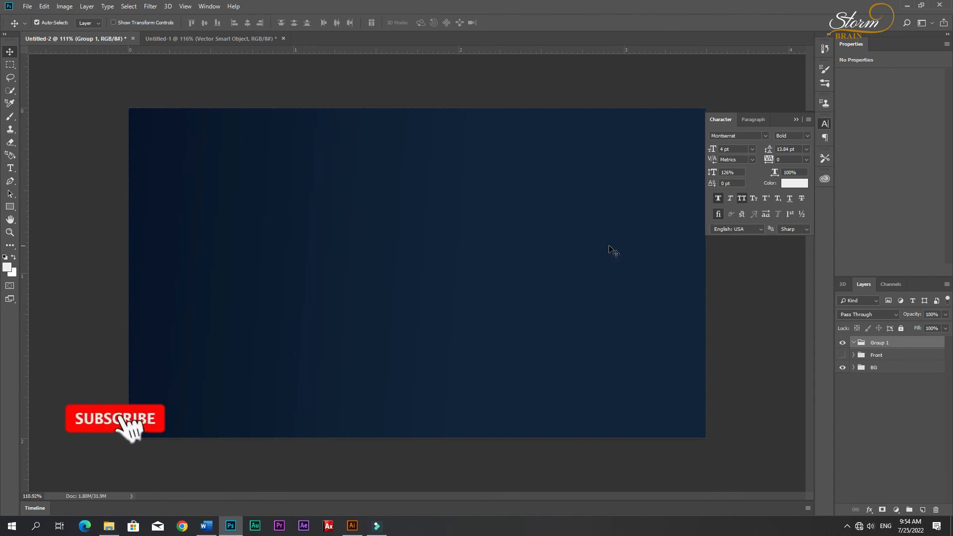
click(218, 39)
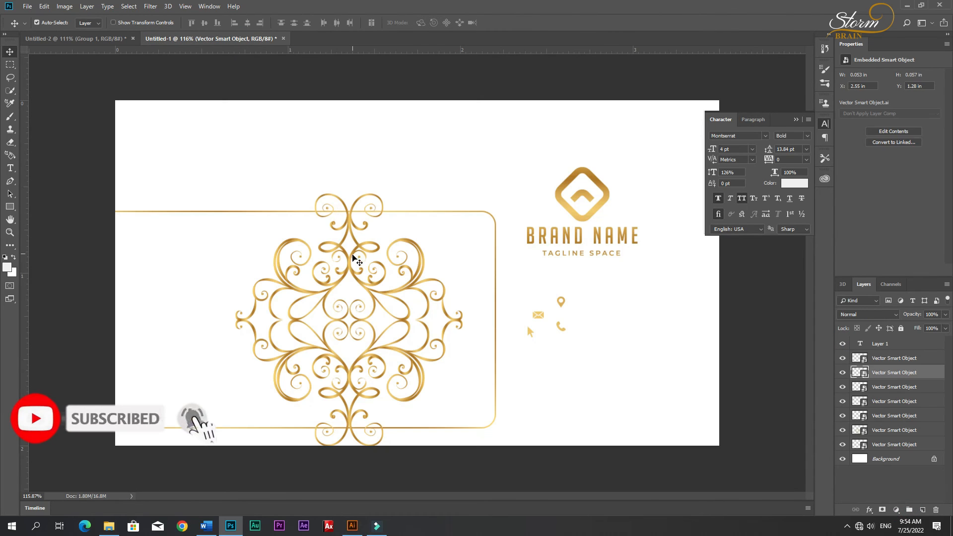
drag(353, 257, 583, 289)
click(796, 120)
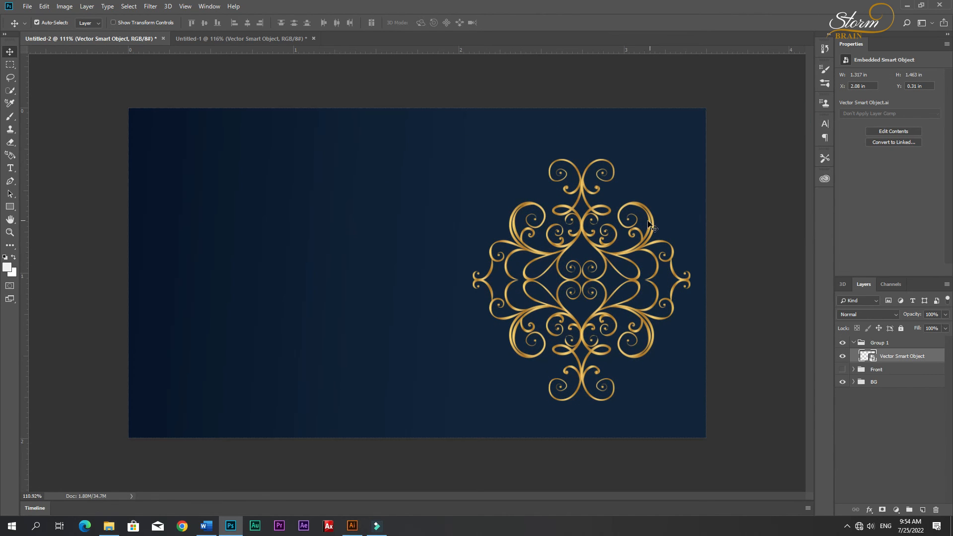
- Move the ornament toward the card's right edge and enlarge it to the full card height, about 1.8 × 2 in
drag(645, 242, 676, 241)
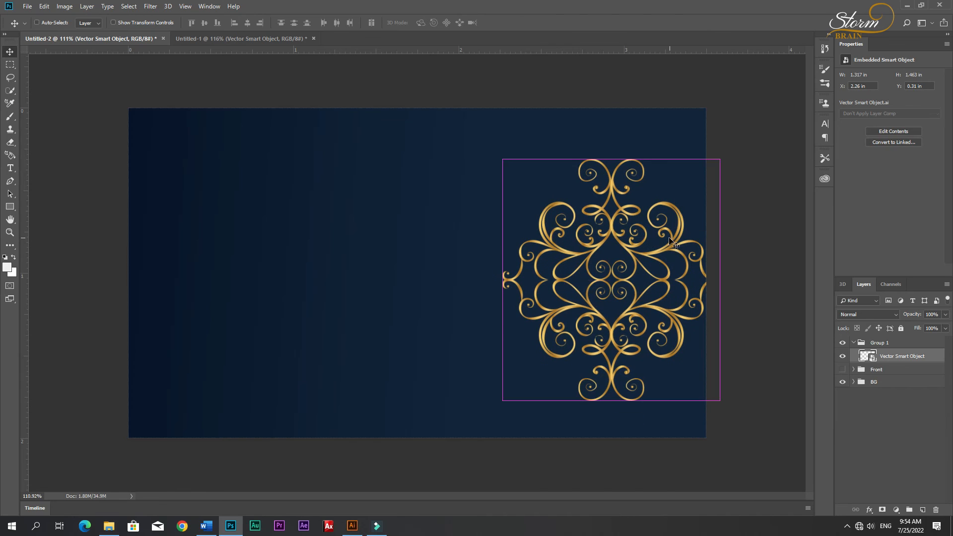
key(ctrl+t)
drag(511, 400, 443, 419)
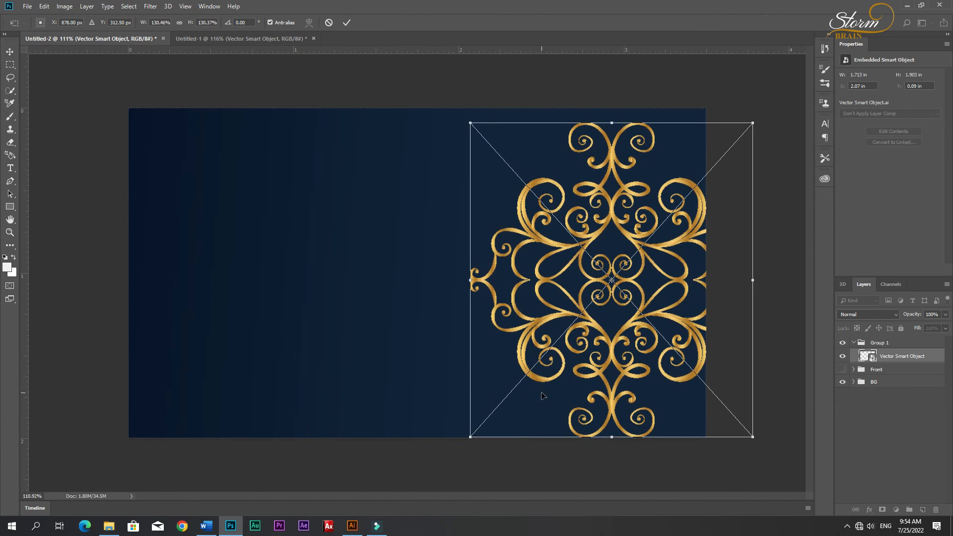
drag(466, 120, 447, 109)
key(Return)
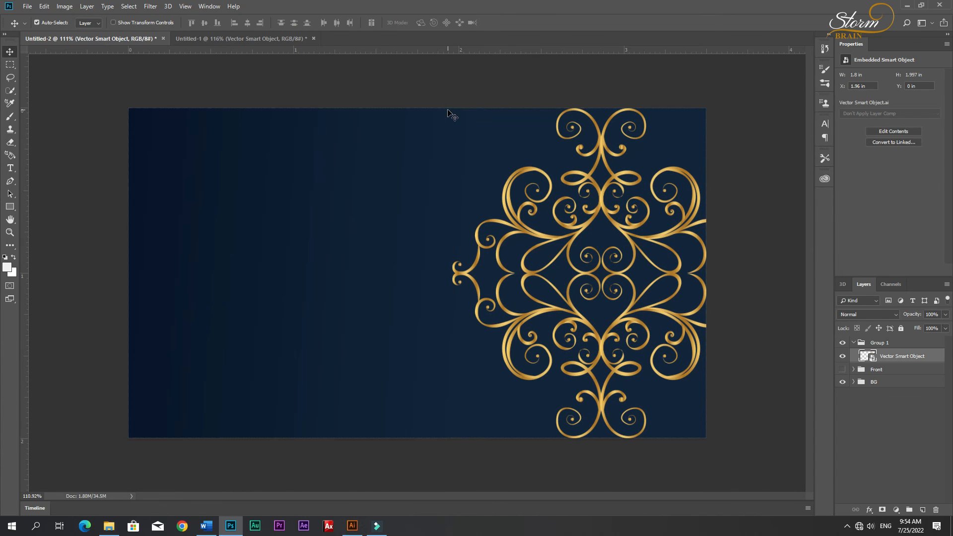
- Shift the enlarged ornament farther right so that its right part runs off the card's edge
drag(601, 285, 646, 283)
key(ctrl+z)
drag(602, 340, 686, 337)
- Copy the gold rounded frame line from the Untitled-1 document onto the card
click(256, 38)
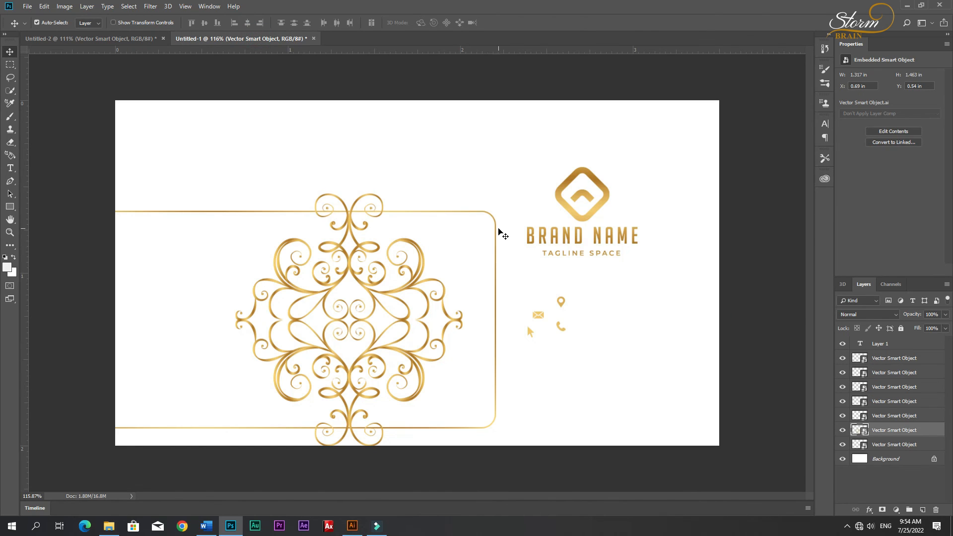
shift+click(494, 224)
mouse_move(470, 214)
mouse_down()
mouse_move(291, 154)
mouse_move(485, 220)
mouse_up()
click(461, 174)
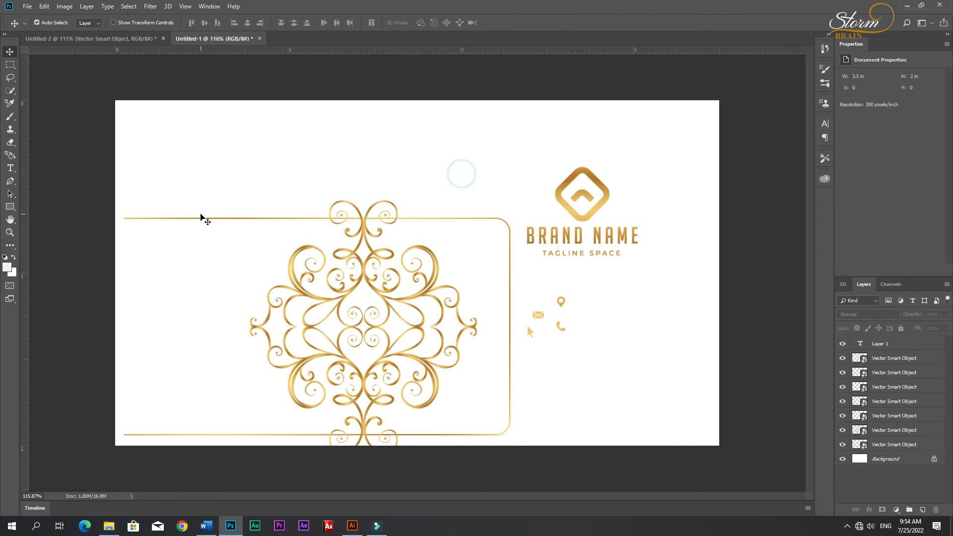
drag(201, 219, 289, 276)
- Flip the gold frame vertically and horizontally so its rounded corners face the card's left edge
key(ctrl+t)
right_click(325, 304)
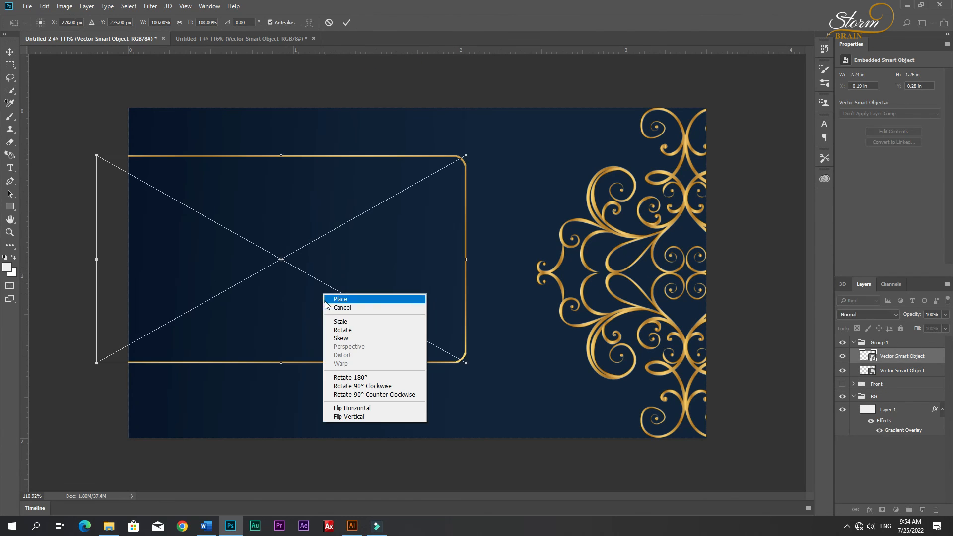
click(361, 416)
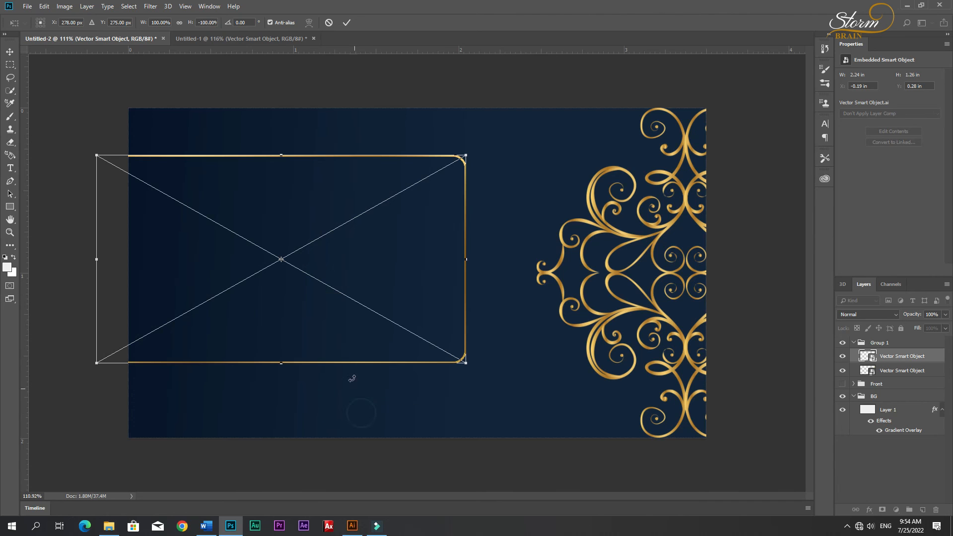
right_click(336, 305)
click(366, 421)
- Scale the frame to about 3.05 × 1.71 in and position it so its open ends meet the ornament's upper and lower scrolls
drag(358, 316, 416, 338)
drag(518, 378, 592, 420)
drag(424, 358, 445, 337)
drag(122, 421, 138, 411)
drag(230, 401, 254, 400)
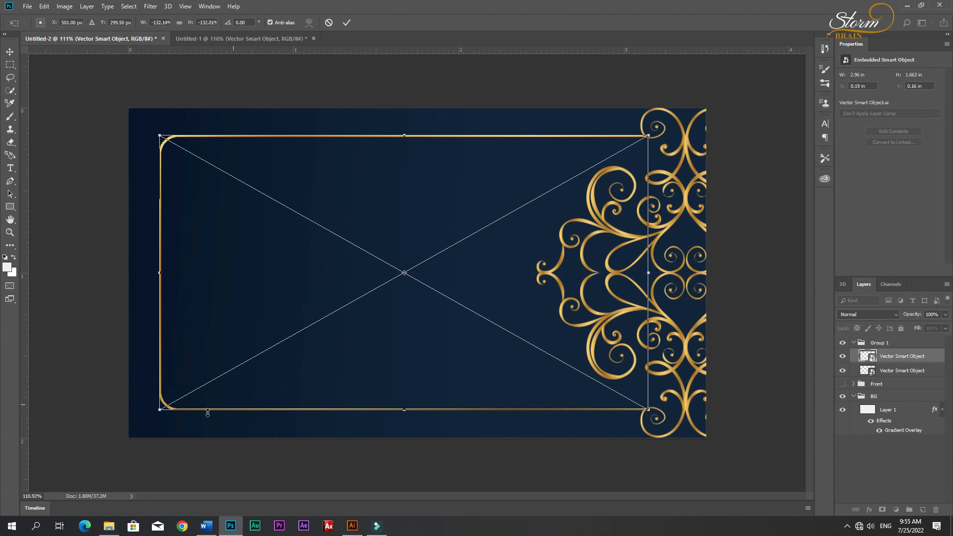
drag(157, 412, 151, 418)
drag(200, 401, 197, 401)
key(Return)
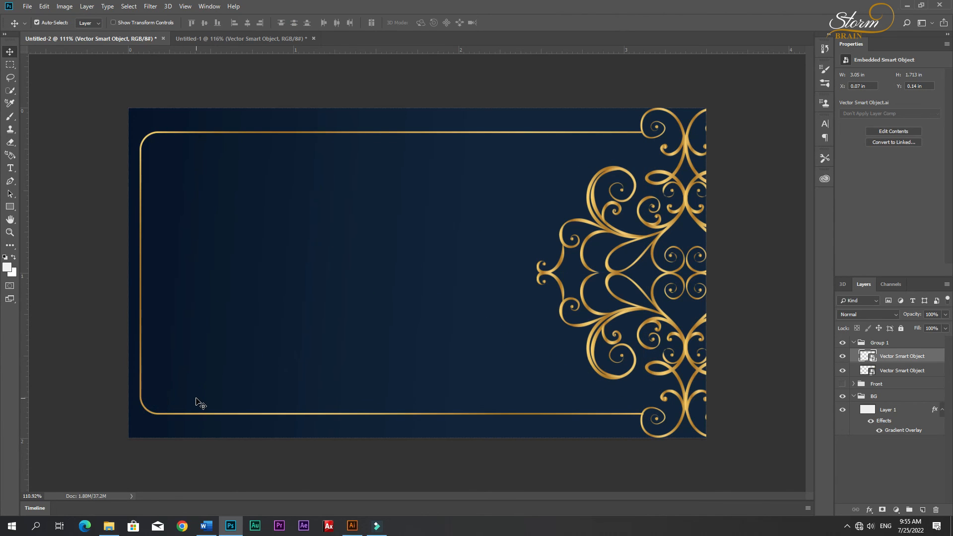
key(Left)
key(Left)
key(Left)
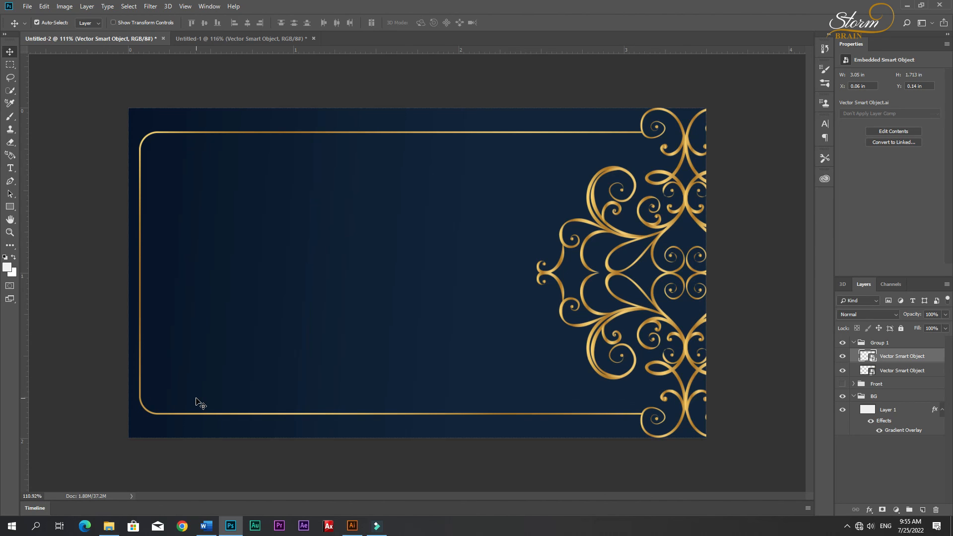
- Copy the BRAND NAME logo from Untitled-1 onto the card and enlarge it to about 0.94 × 0.76 in within the frame's empty area
click(214, 327)
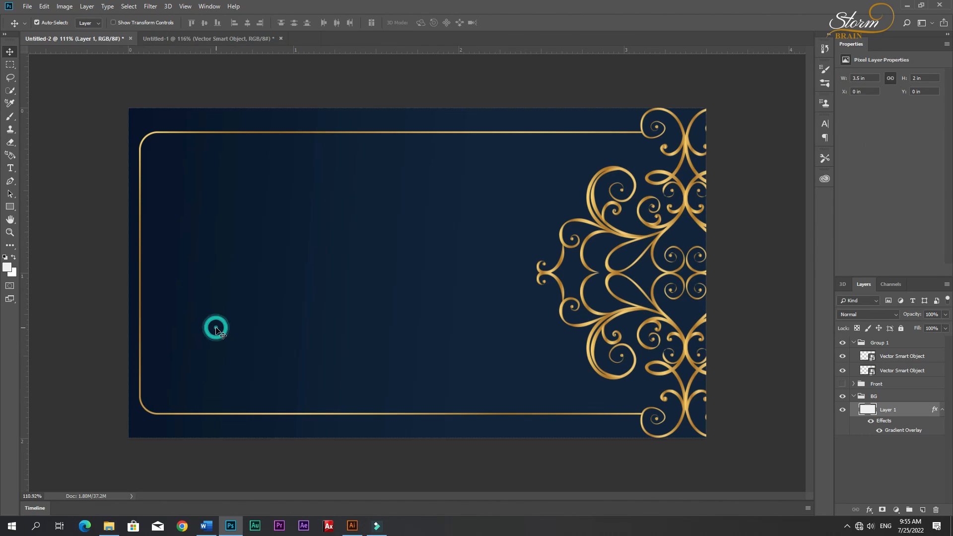
click(186, 39)
drag(203, 14, 310, 264)
key(ctrl+t)
drag(355, 293, 394, 319)
drag(332, 271, 337, 291)
key(Return)
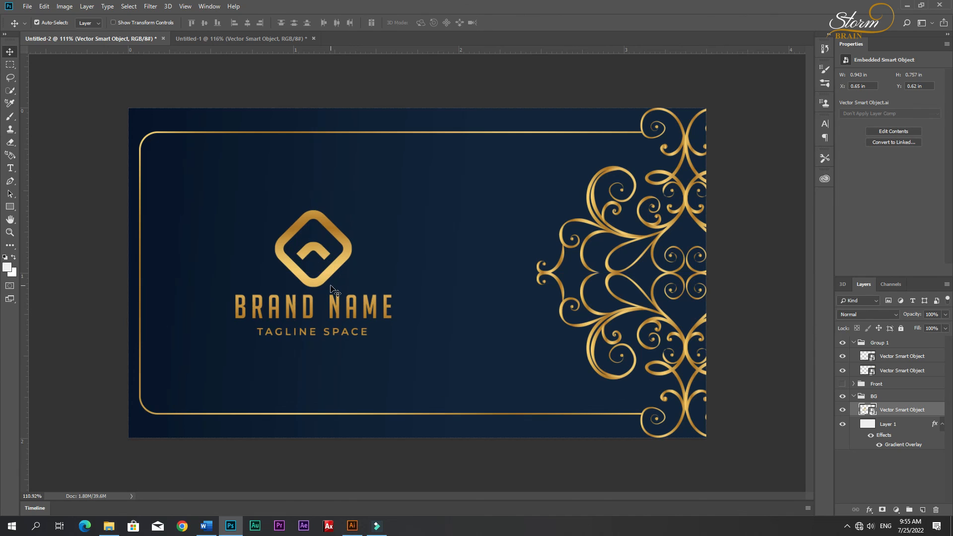
click(313, 281)
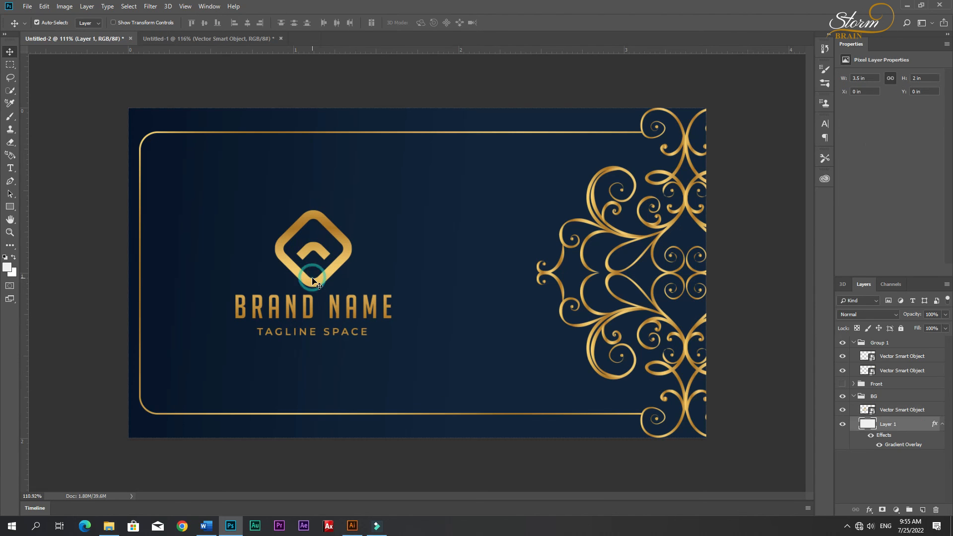
click(52, 238)
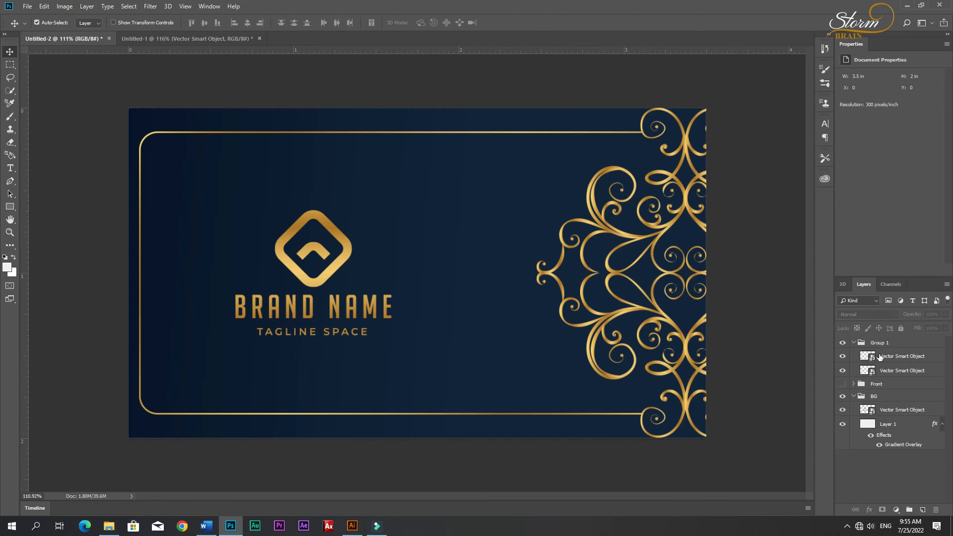
- Collapse Group 1 and rename it "Back"
click(853, 343)
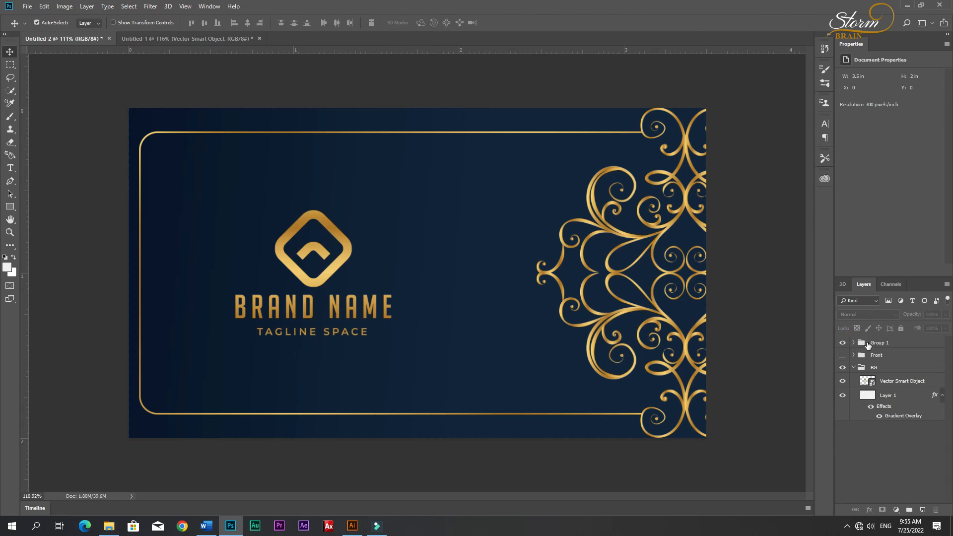
double_click(878, 342)
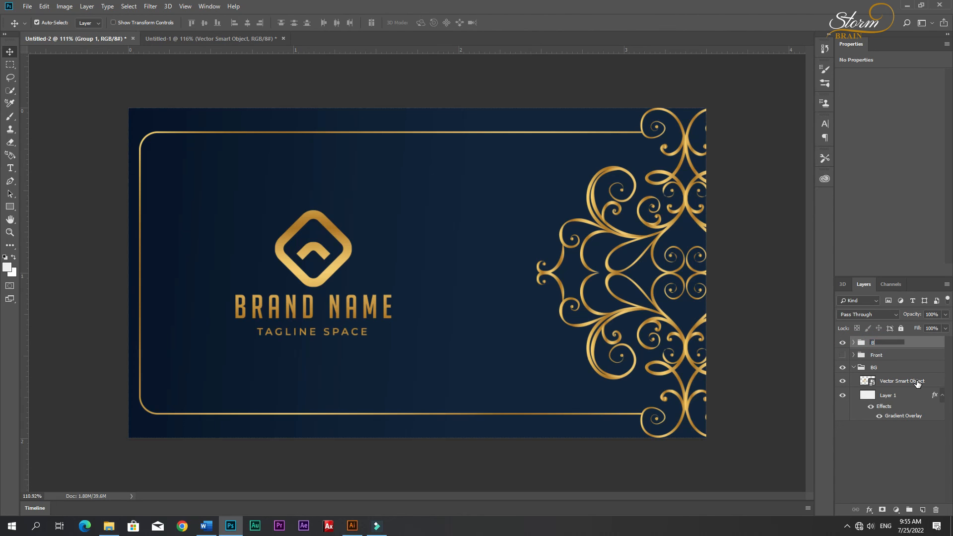
key(Return)
- Move the logo layer out of the BG group into the Back group and collapse BG
click(854, 368)
click(854, 369)
click(843, 381)
click(843, 382)
drag(894, 382, 877, 344)
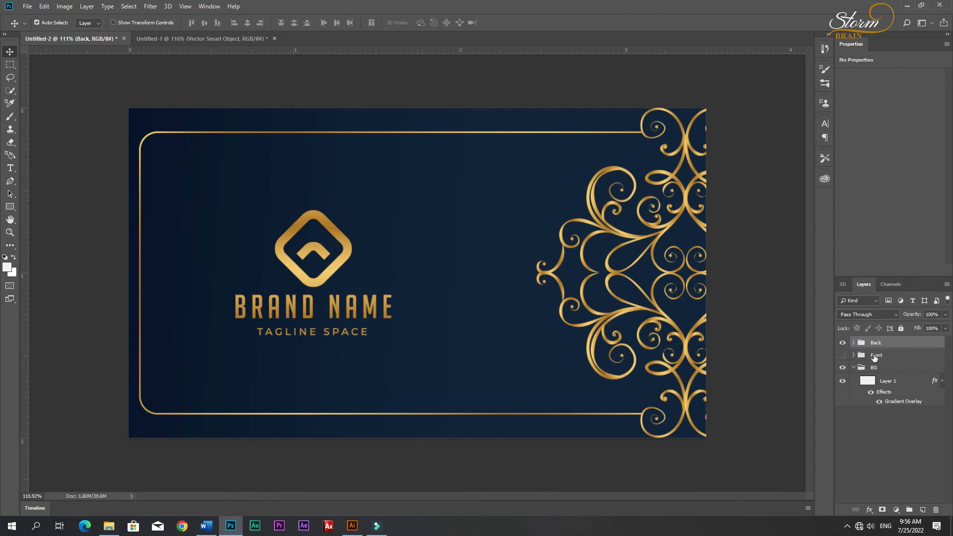
click(855, 367)
- Make the Front group visible and hide the Back group to display the card's front side
click(843, 342)
click(842, 343)
click(843, 356)
click(840, 343)
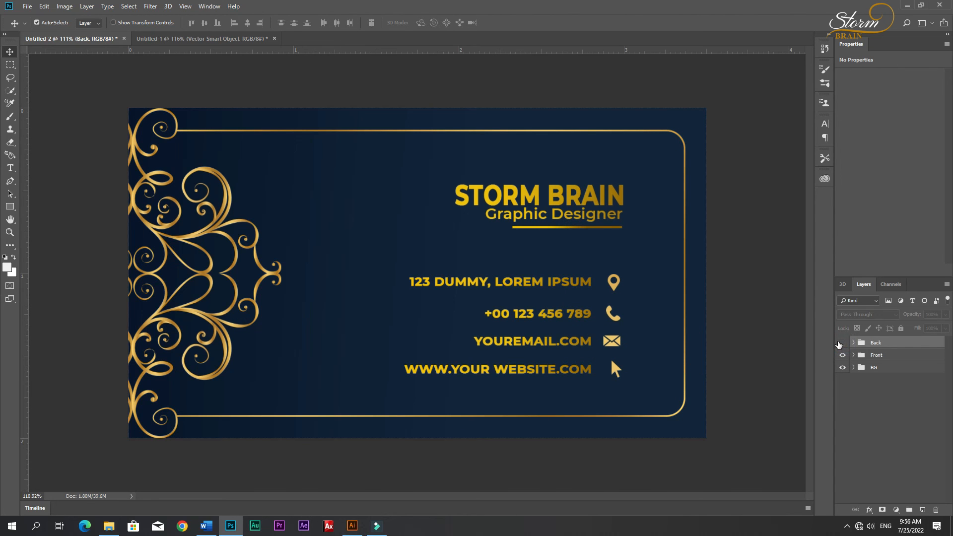